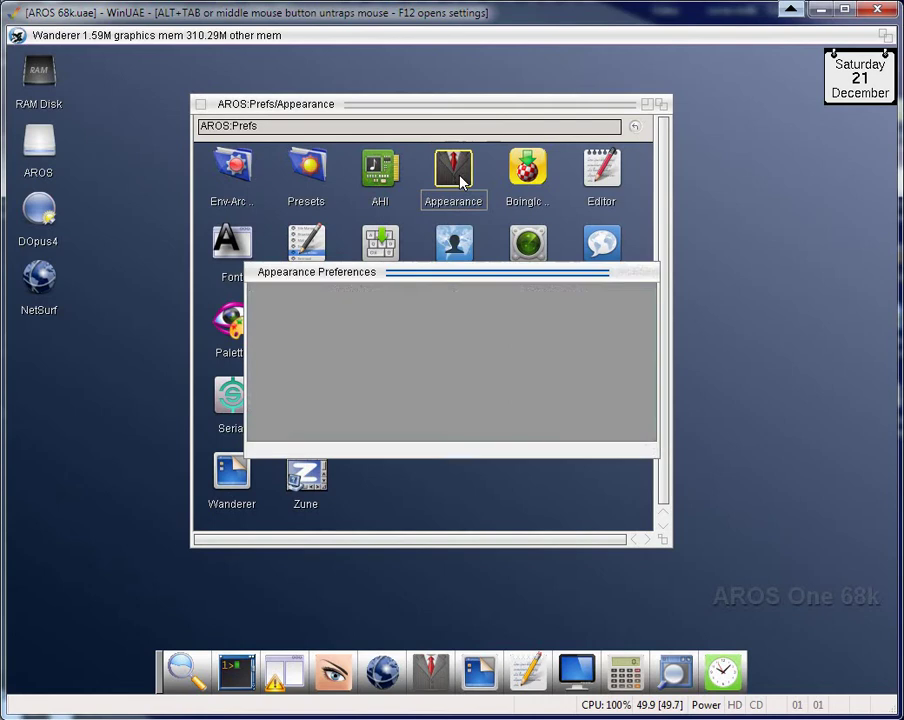
Close the Appearance preferences, then view the ScreenMode and Time preferences, closing each without changes.
left_click(610, 426)
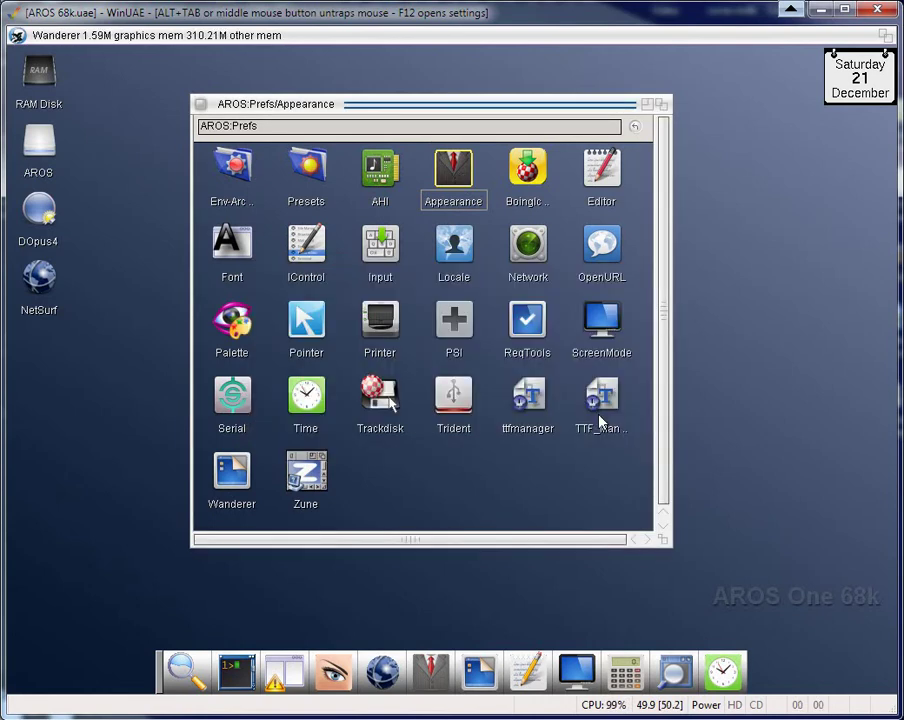
double_click(605, 318)
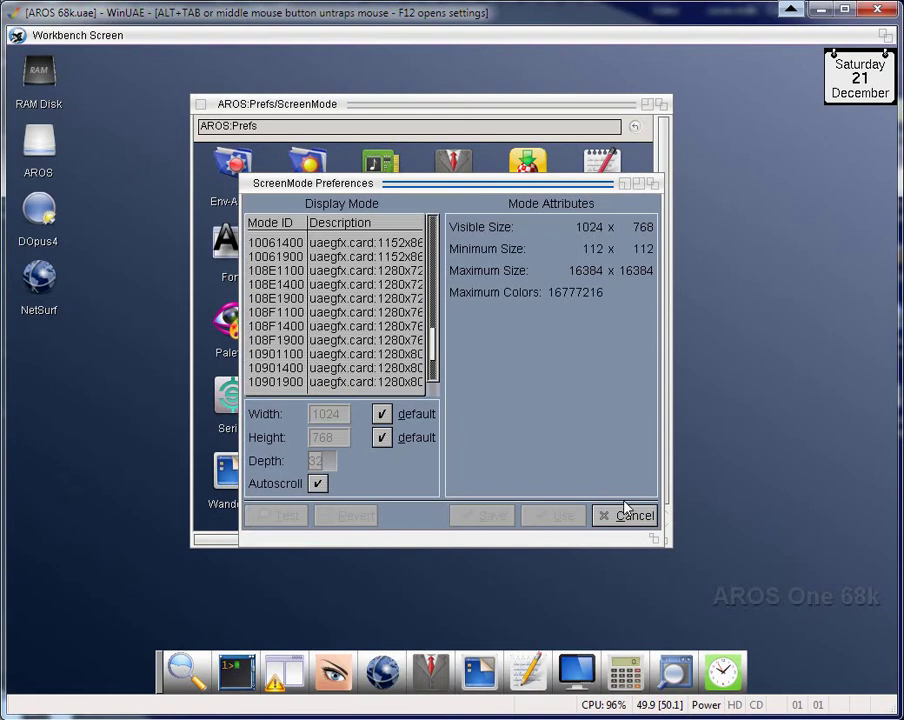
left_click(615, 513)
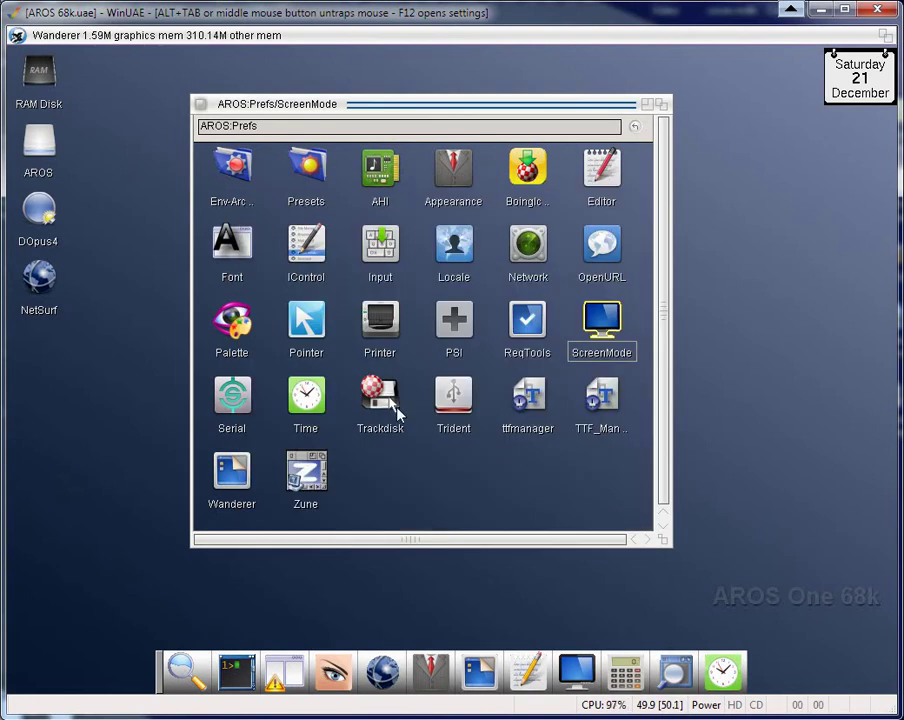
double_click(306, 397)
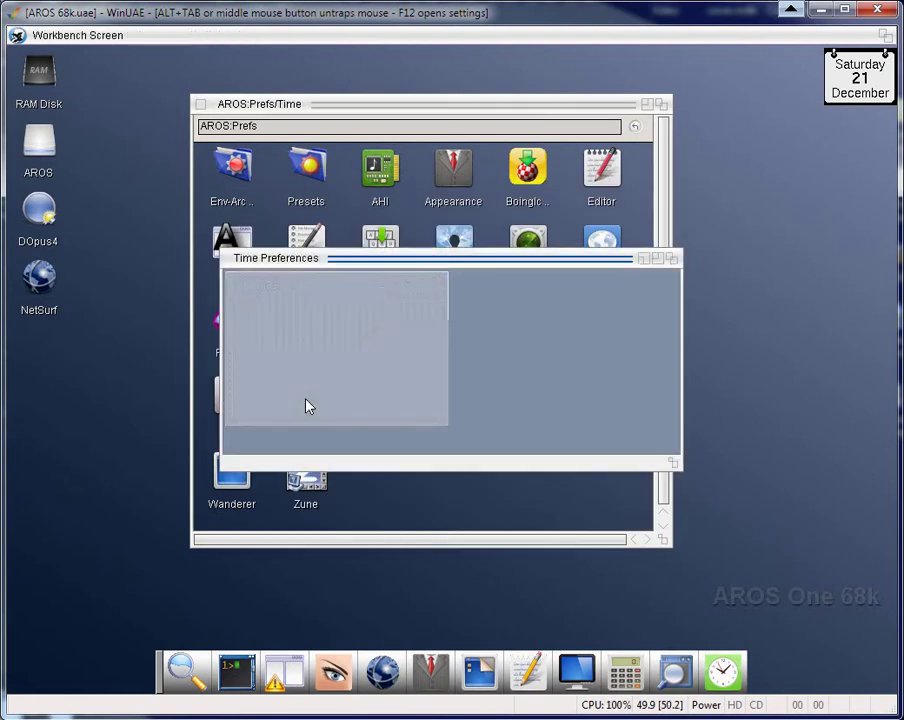
left_click(632, 445)
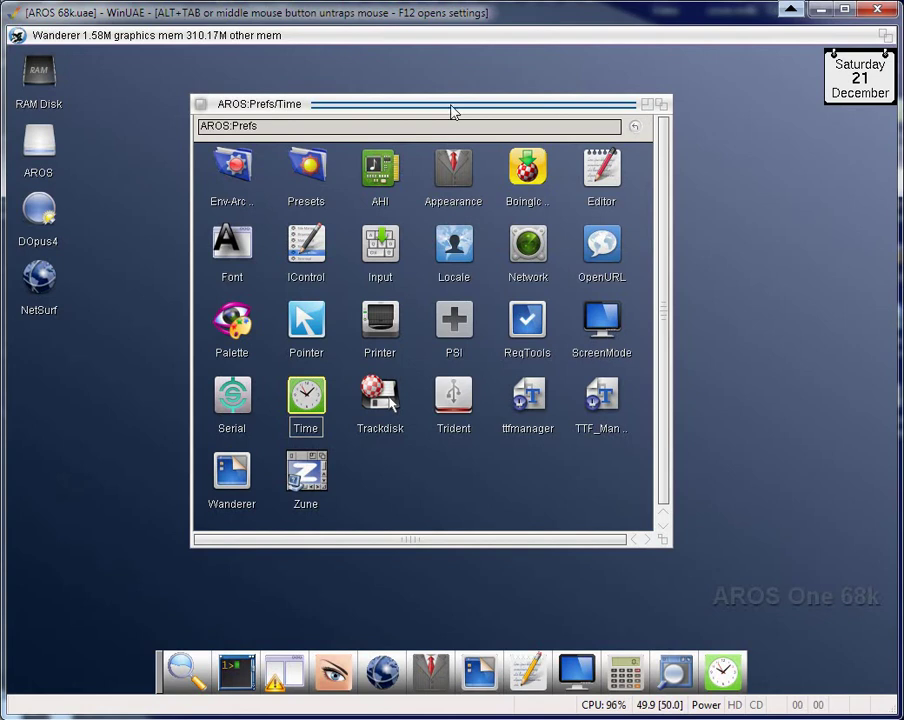
Run the childchild demo from the AROS:Demos drawer, reposition its Parent window, and close it.
left_click(634, 129)
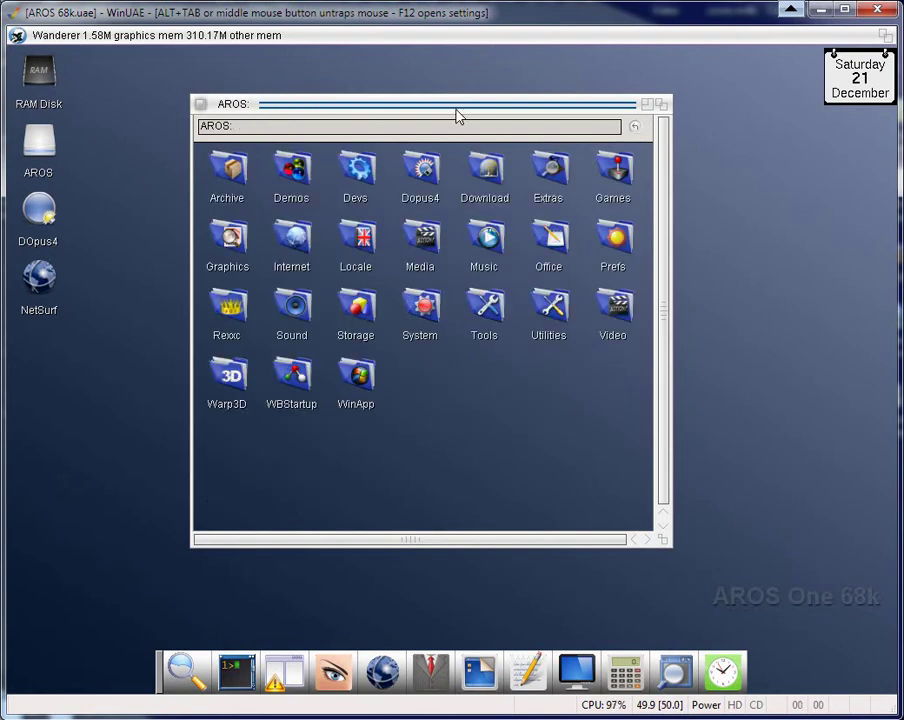
double_click(293, 172)
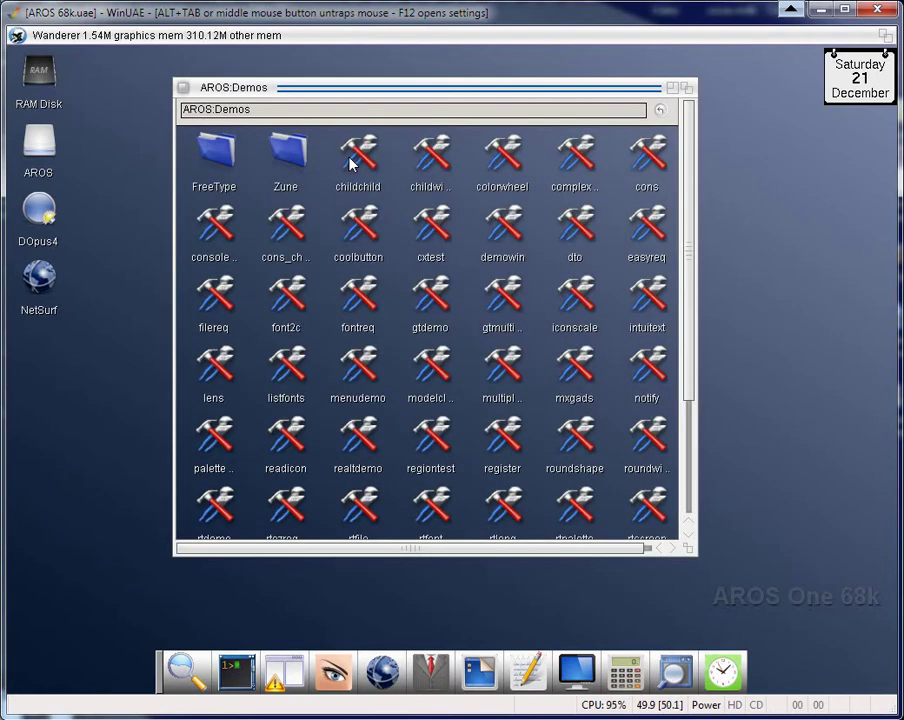
double_click(355, 165)
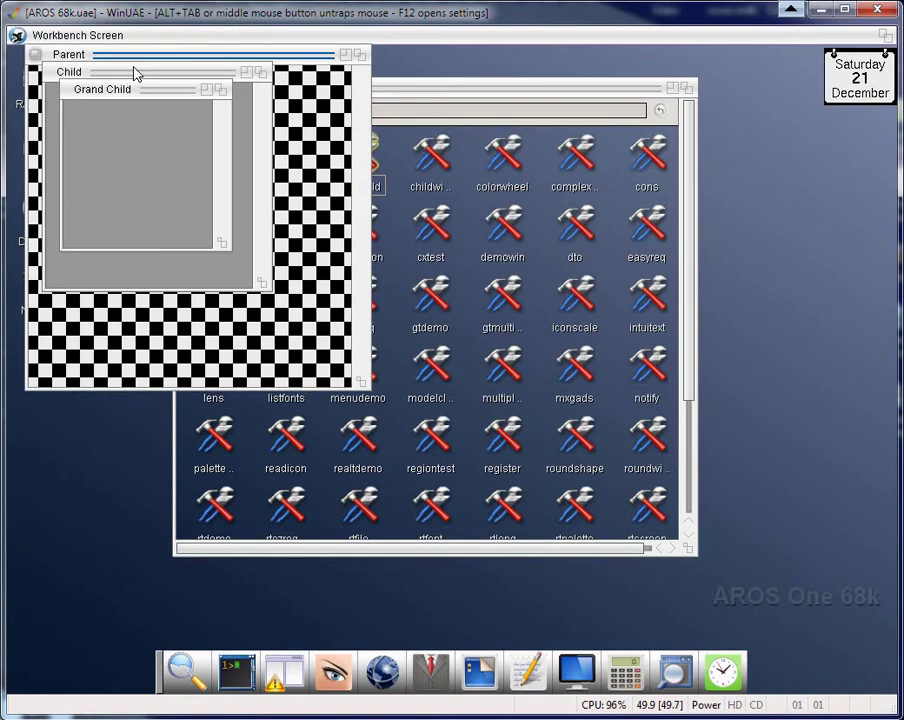
left_click_drag(137, 64, 183, 175)
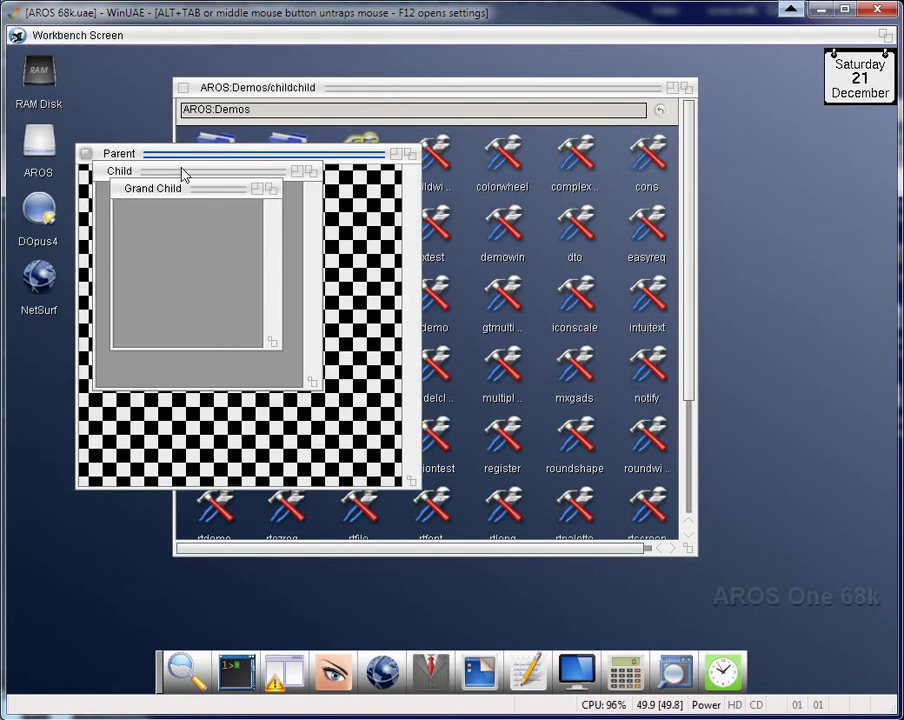
left_click(85, 154)
Play Amiga.anim from the AROS:Media drawer, move its window clear of the file icons, and close it.
left_click(662, 111)
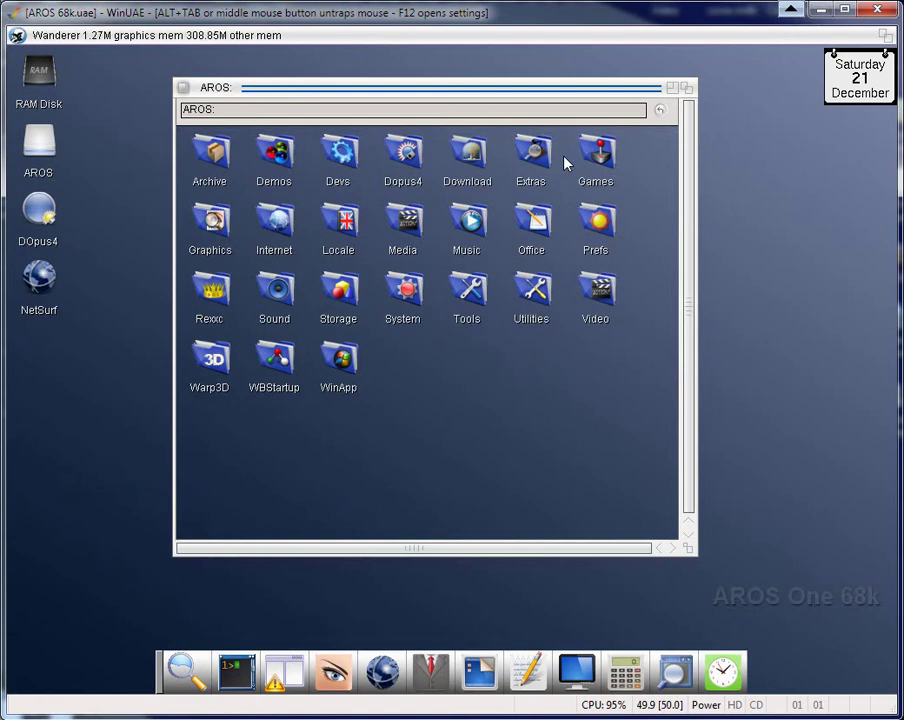
double_click(405, 229)
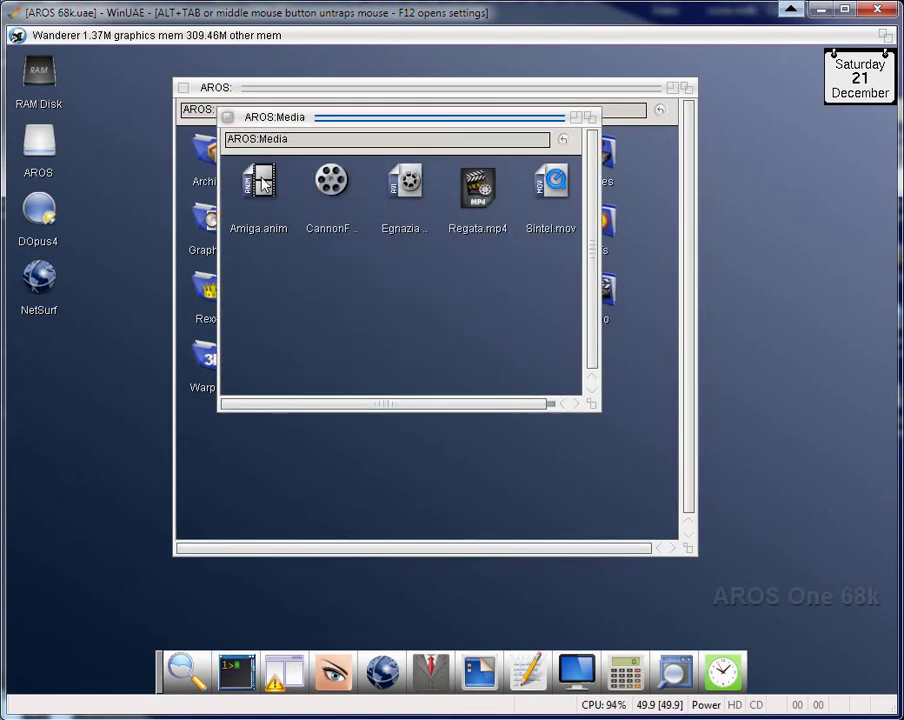
left_click(265, 186)
double_click(265, 186)
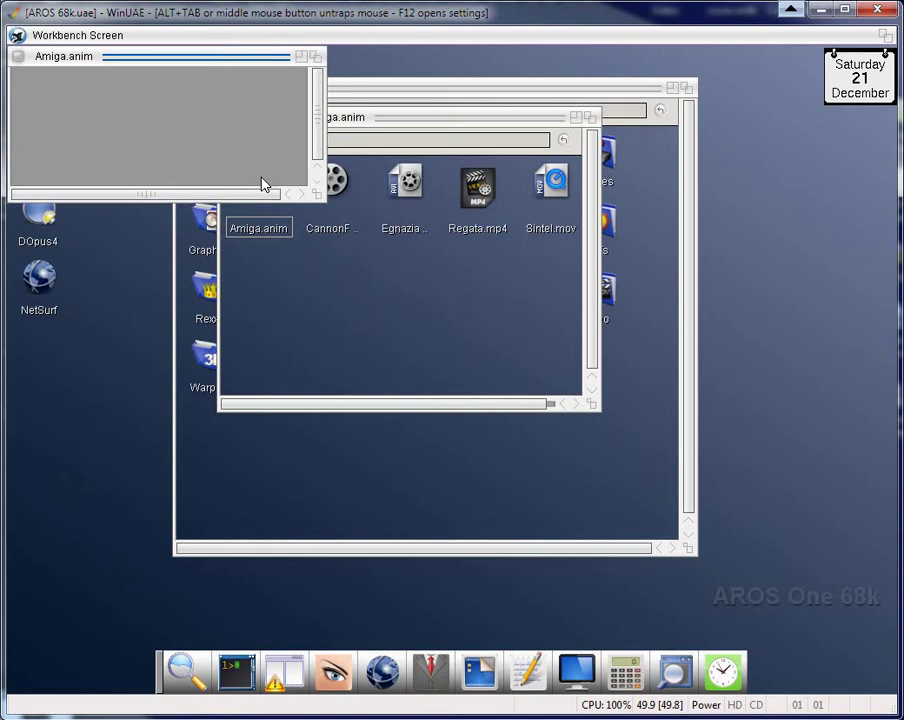
left_click_drag(357, 222, 377, 234)
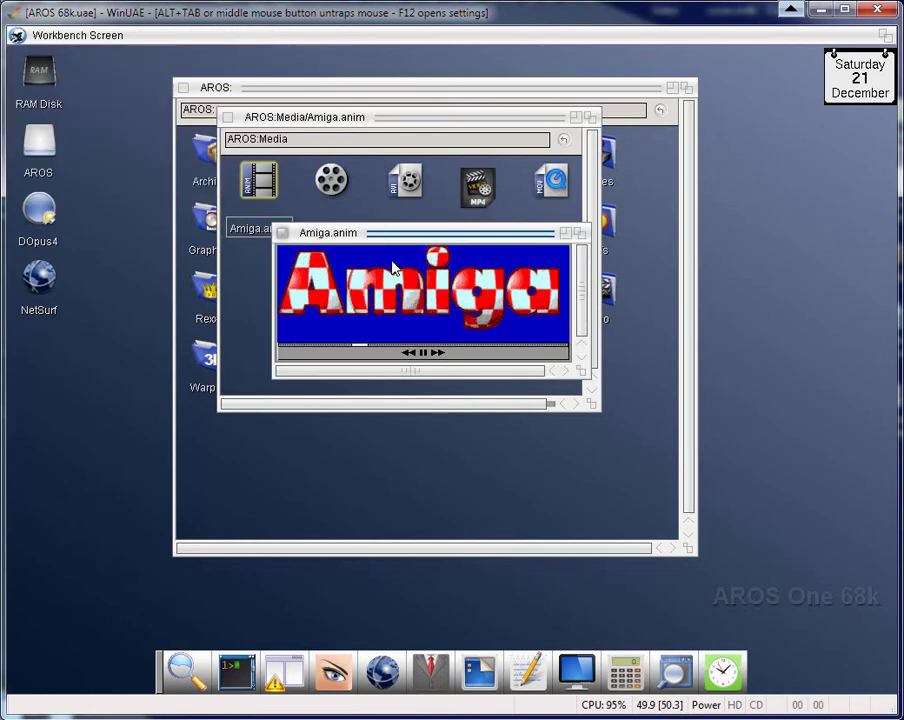
left_click(282, 233)
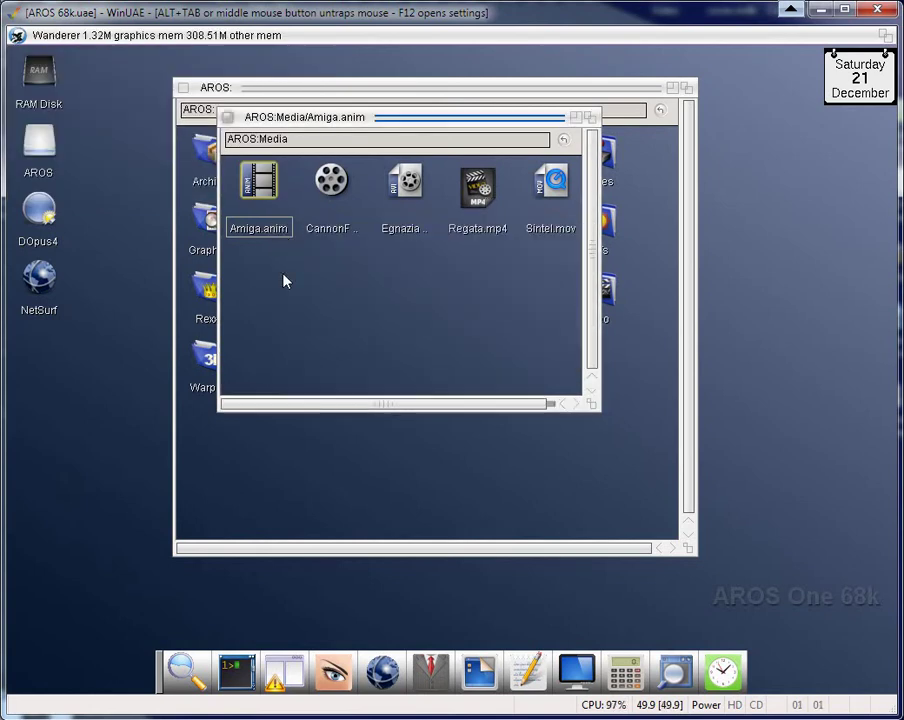
Play the CannonFodder.mpg video from the Media drawer and close the player.
left_click(334, 181)
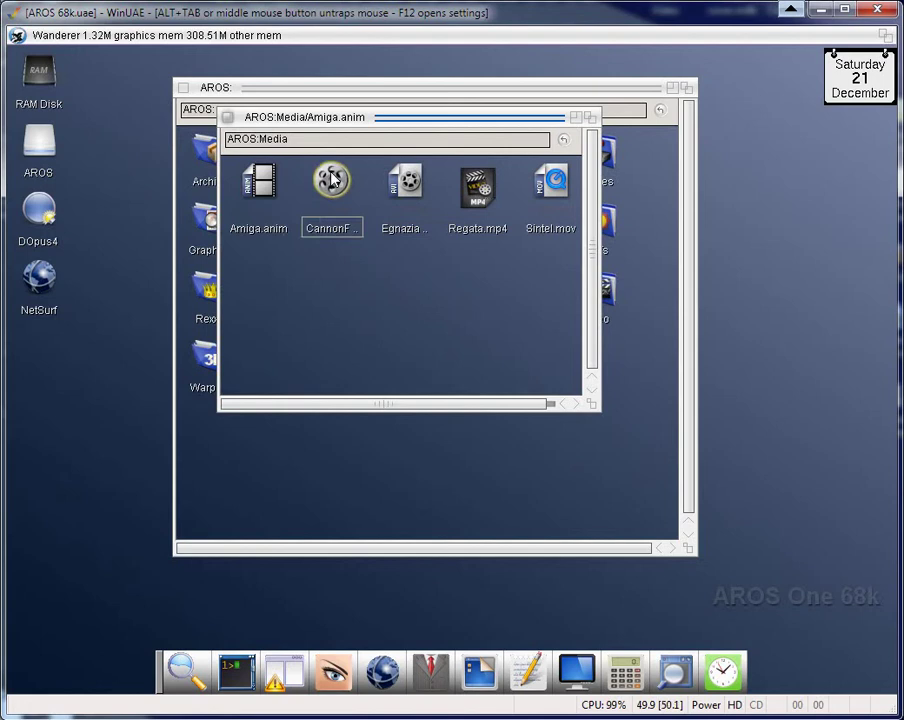
double_click(334, 180)
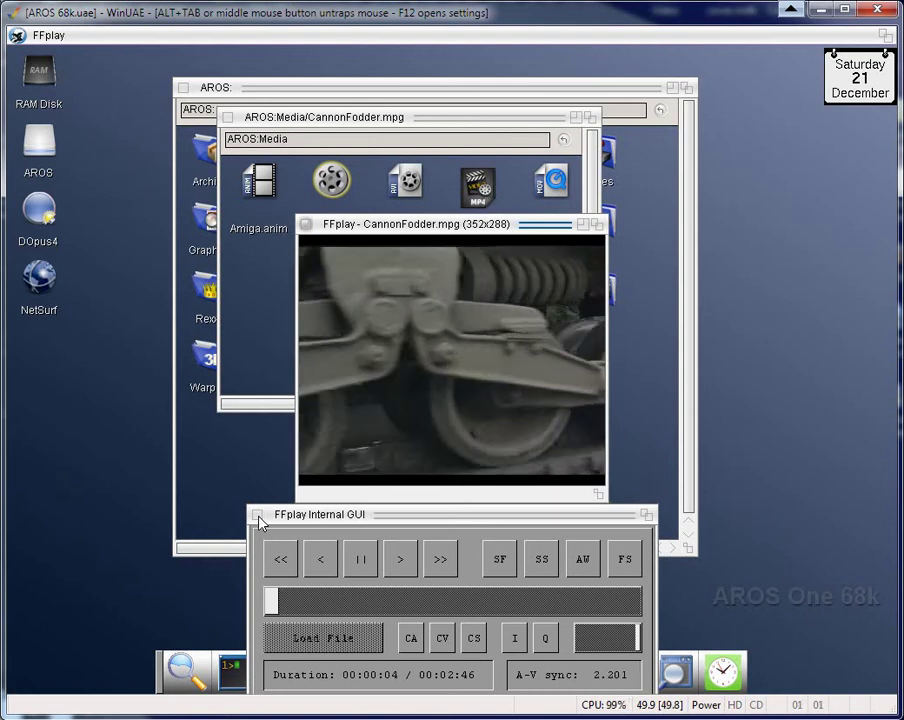
left_click(257, 515)
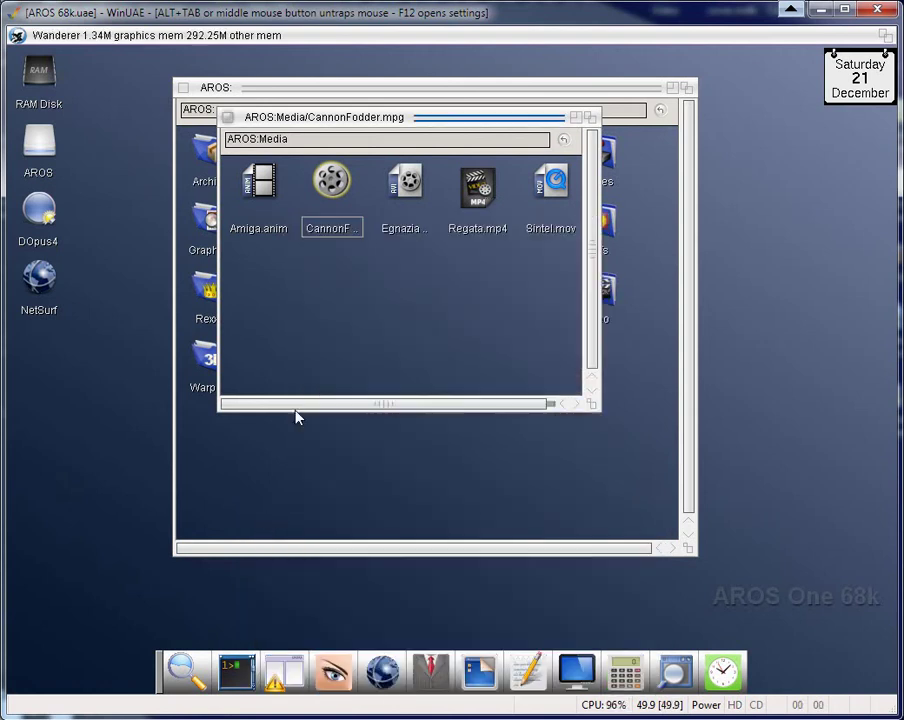
Play the Egnazia.avi video, close the player, and deselect the file.
double_click(413, 196)
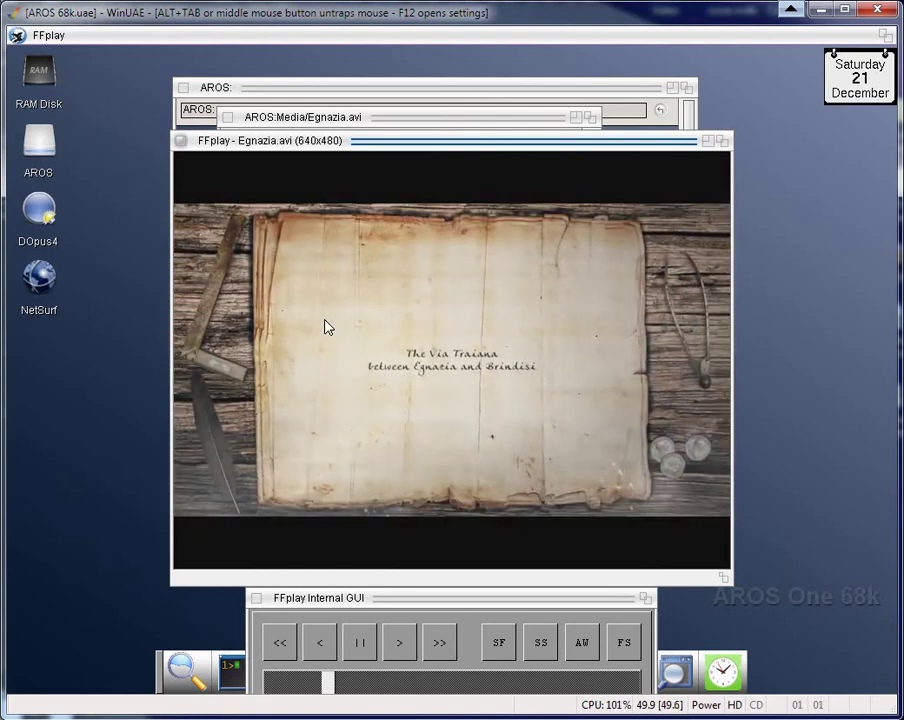
left_click(257, 600)
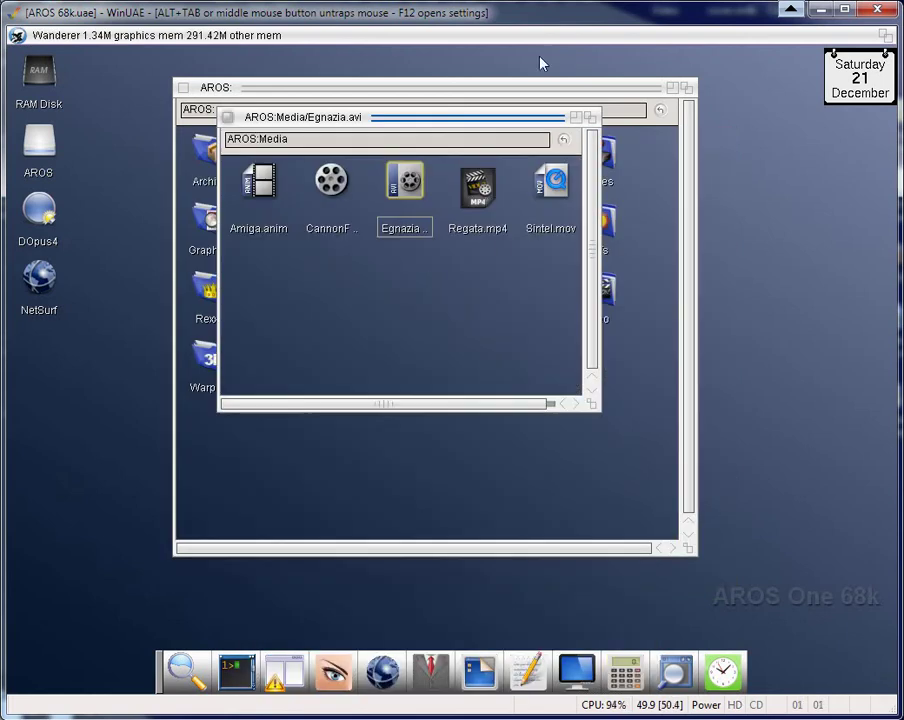
left_click(470, 341)
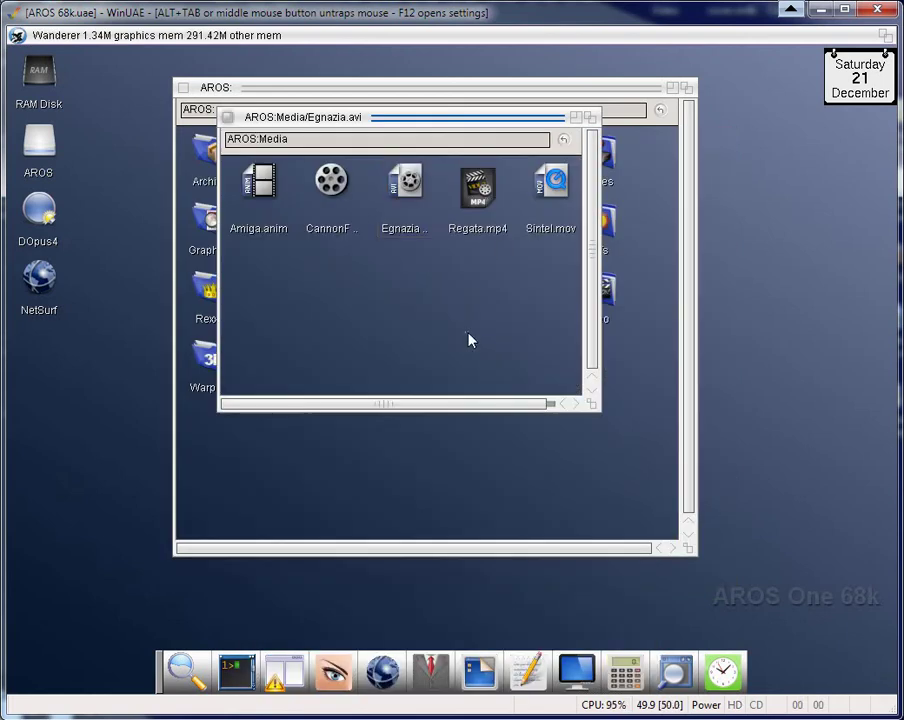
Play the Regata.mp4 video, close the player, and deselect the file.
double_click(472, 190)
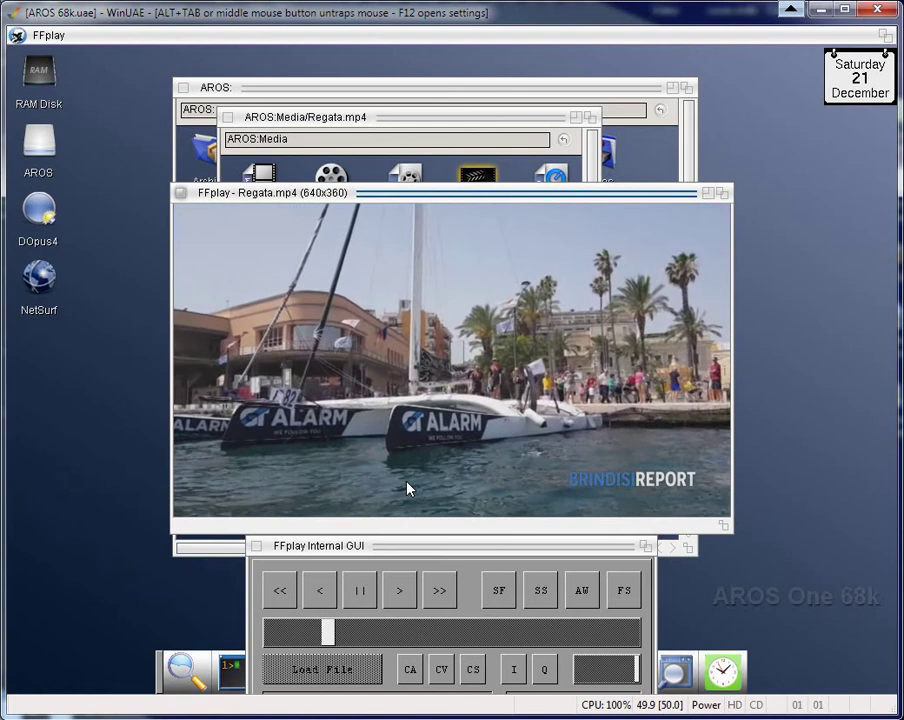
left_click(253, 551)
left_click(251, 546)
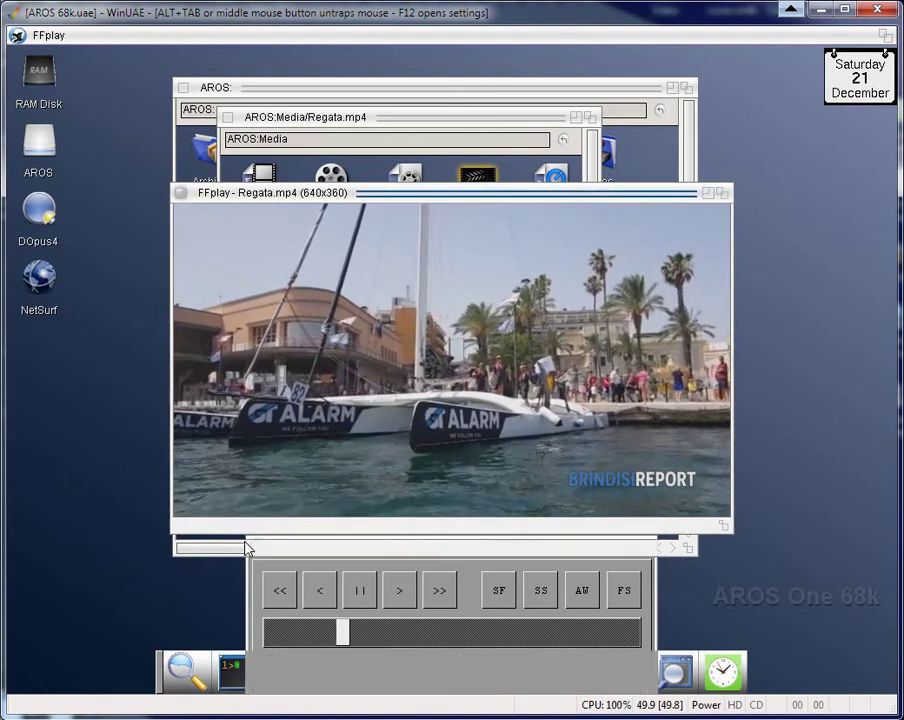
left_click(486, 285)
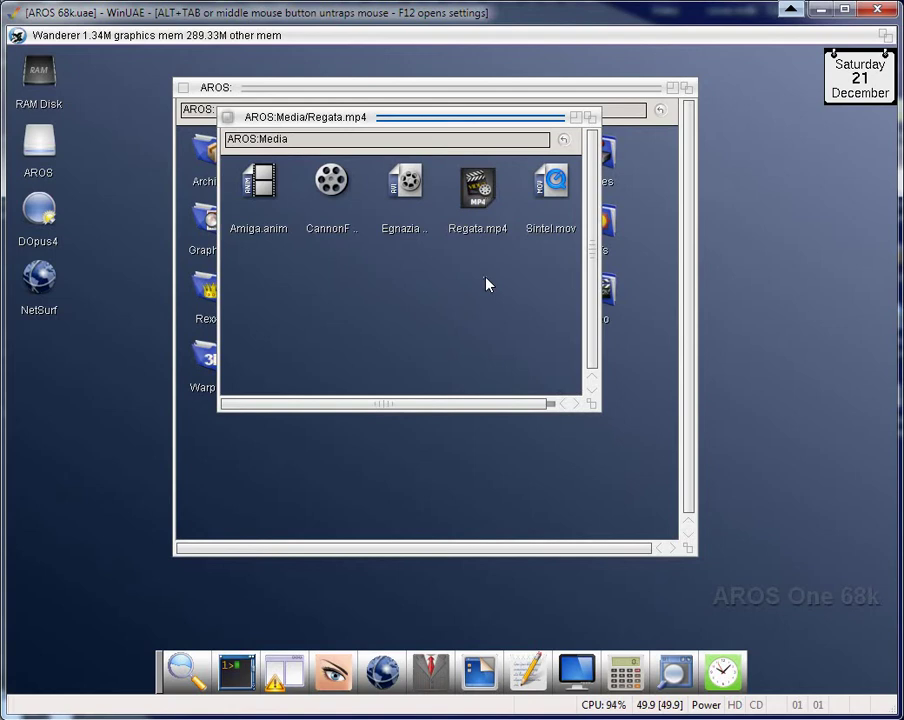
Play Sintel.mov, move its video window to the screen's upper-left corner, enlarge it to nearly fill the screen, and close it.
left_click(539, 185)
double_click(539, 185)
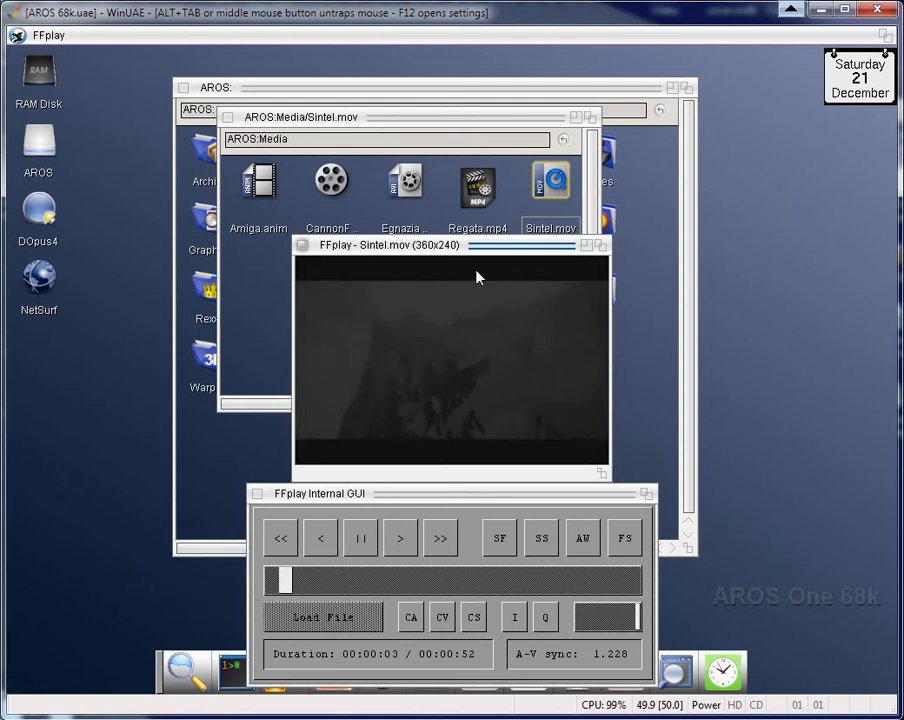
left_click_drag(440, 247, 157, 58)
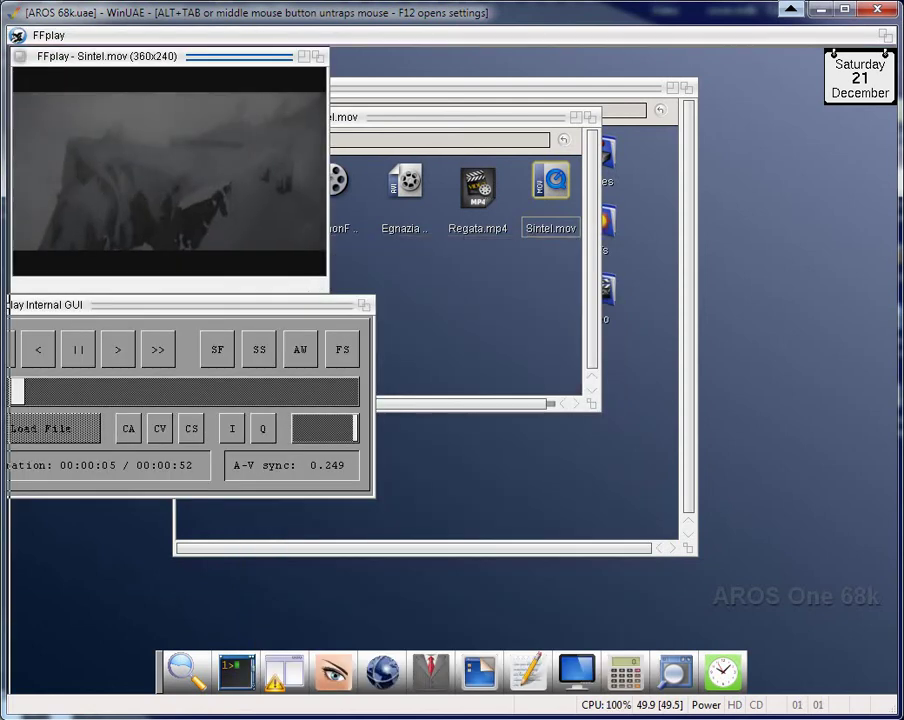
left_click_drag(316, 286, 852, 664)
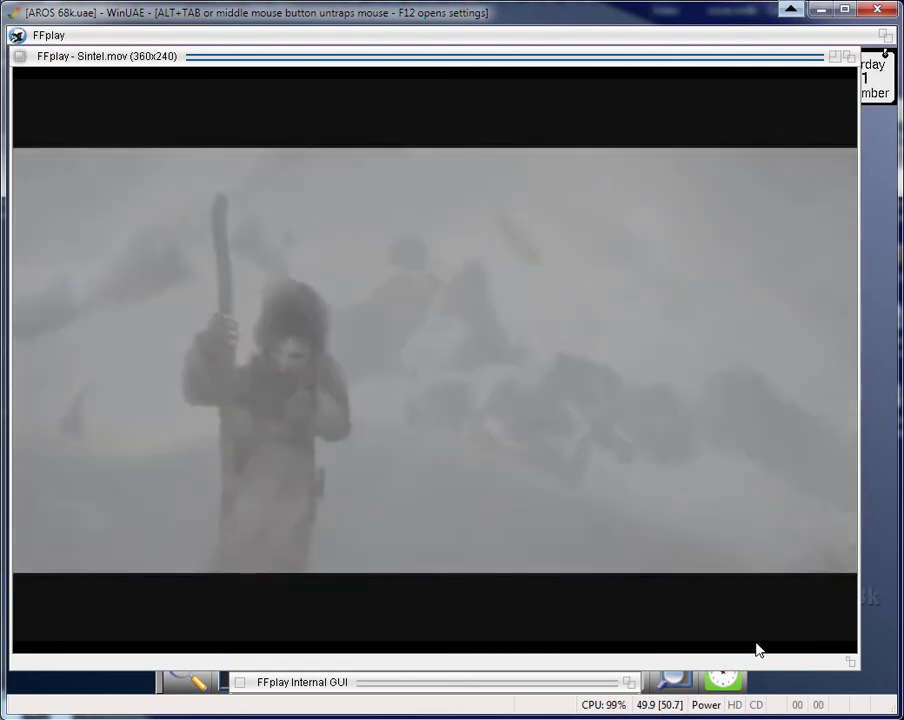
left_click(20, 56)
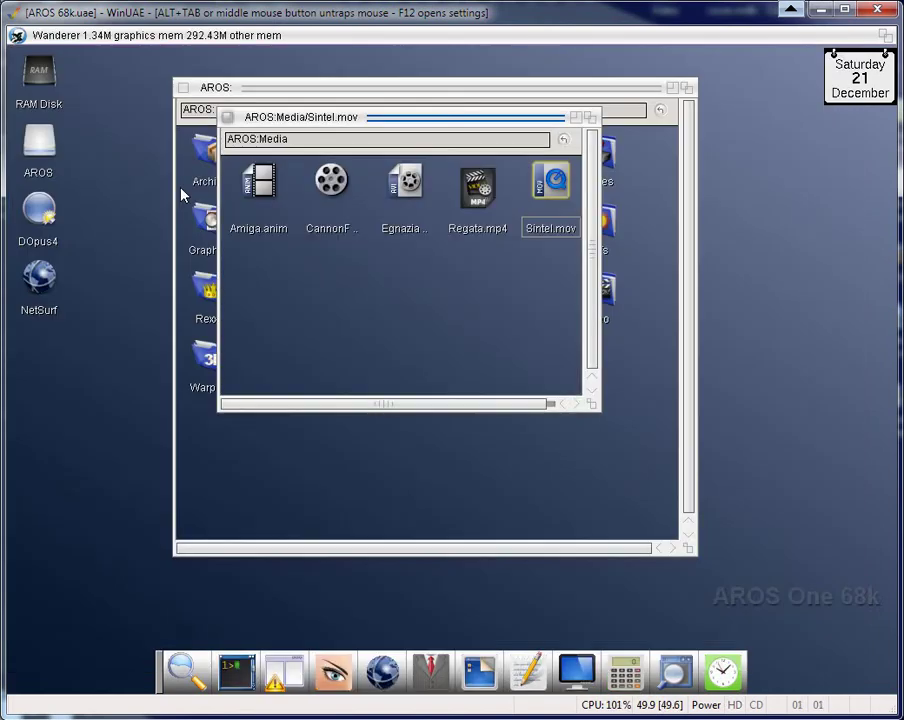
Close the Media drawer, then play AliBaba.ogg from the AROS:Sound drawer and close the player.
left_click(226, 118)
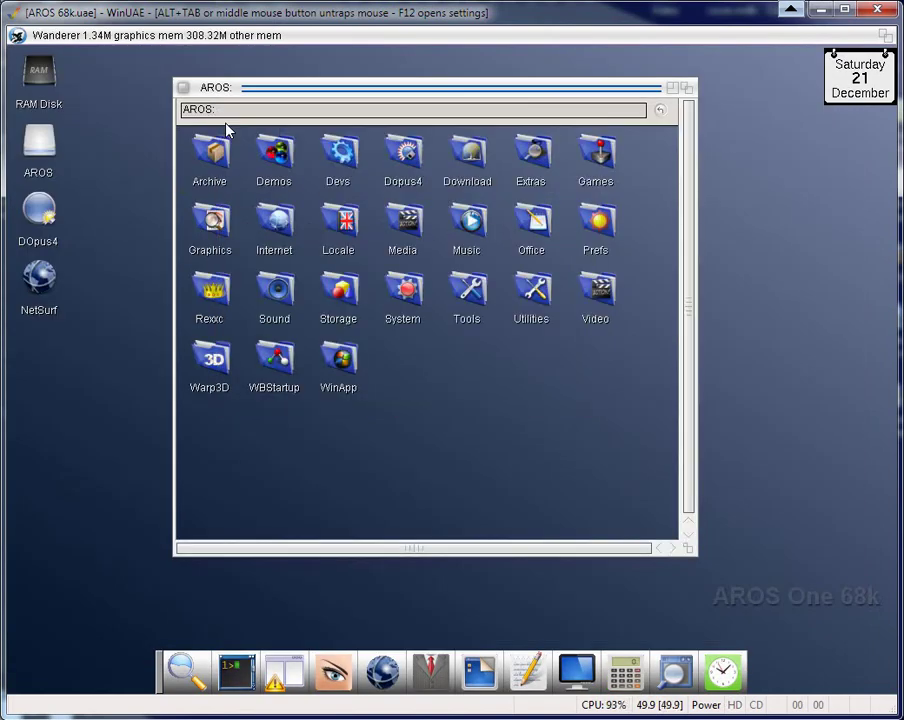
double_click(276, 292)
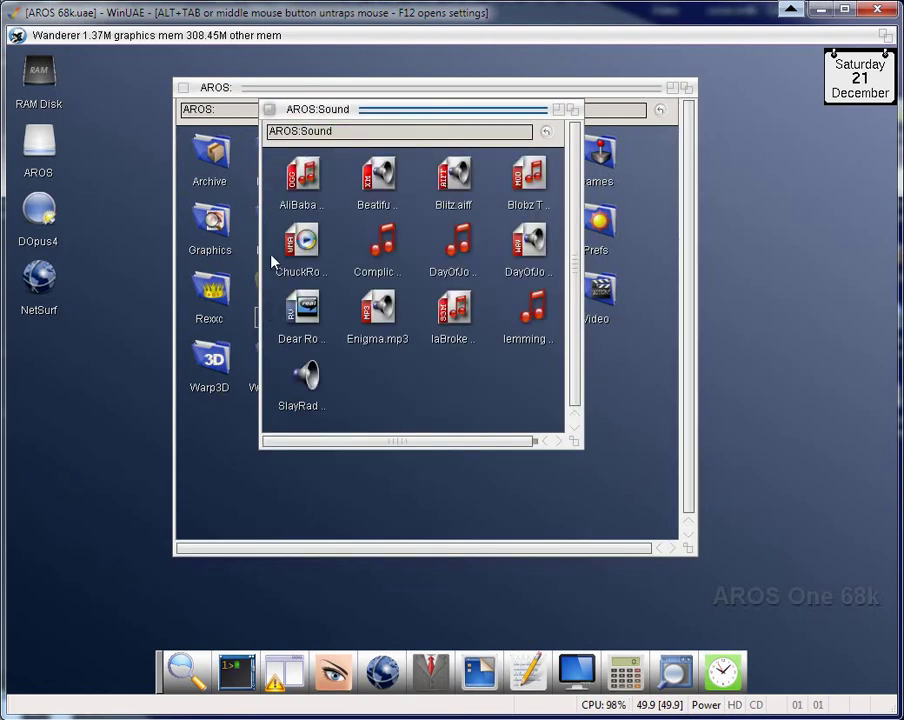
left_click(297, 182)
double_click(297, 182)
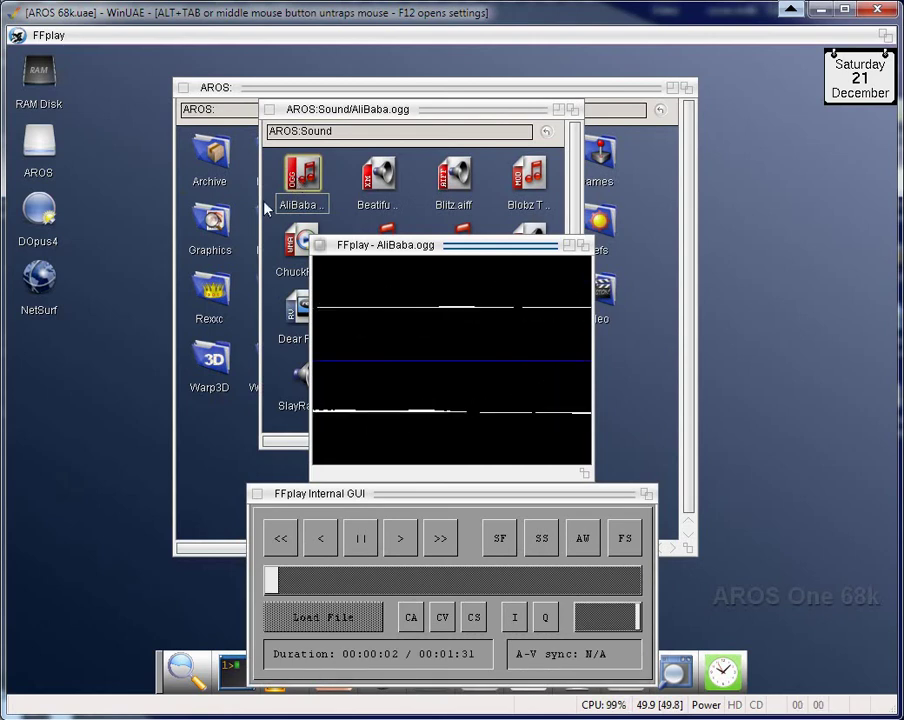
left_click(318, 246)
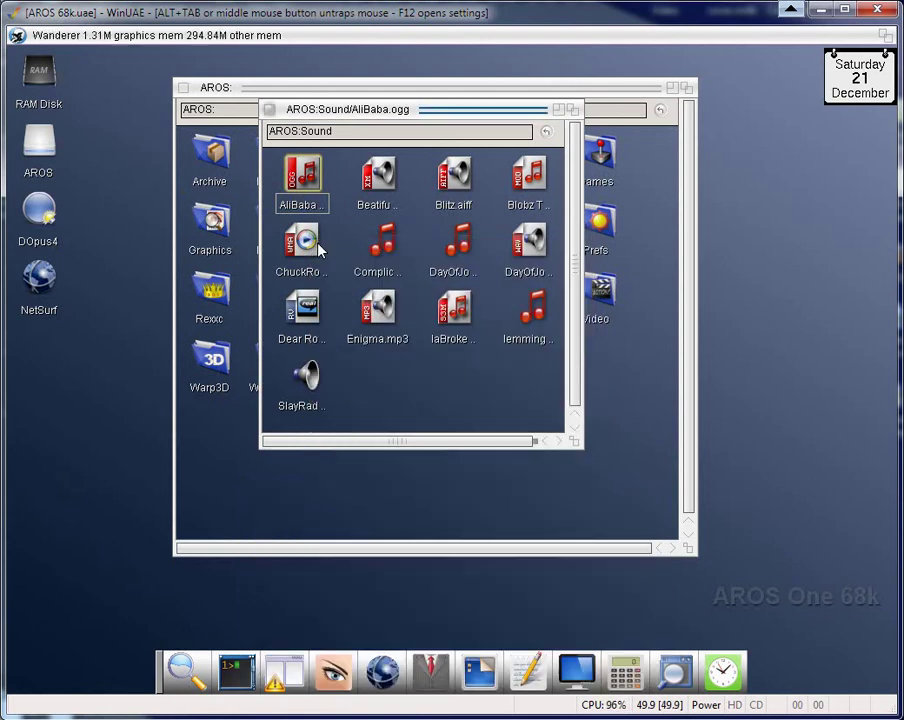
left_click(430, 327)
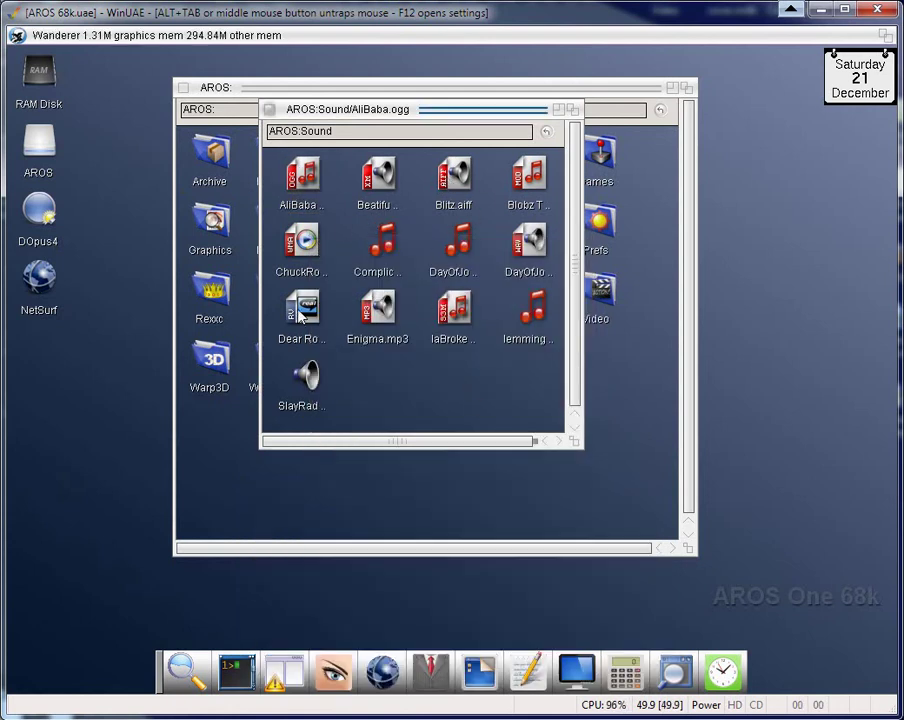
Play the Enigma.mp3 audio file from the Sound drawer and close the audio player.
left_click(384, 315)
double_click(384, 315)
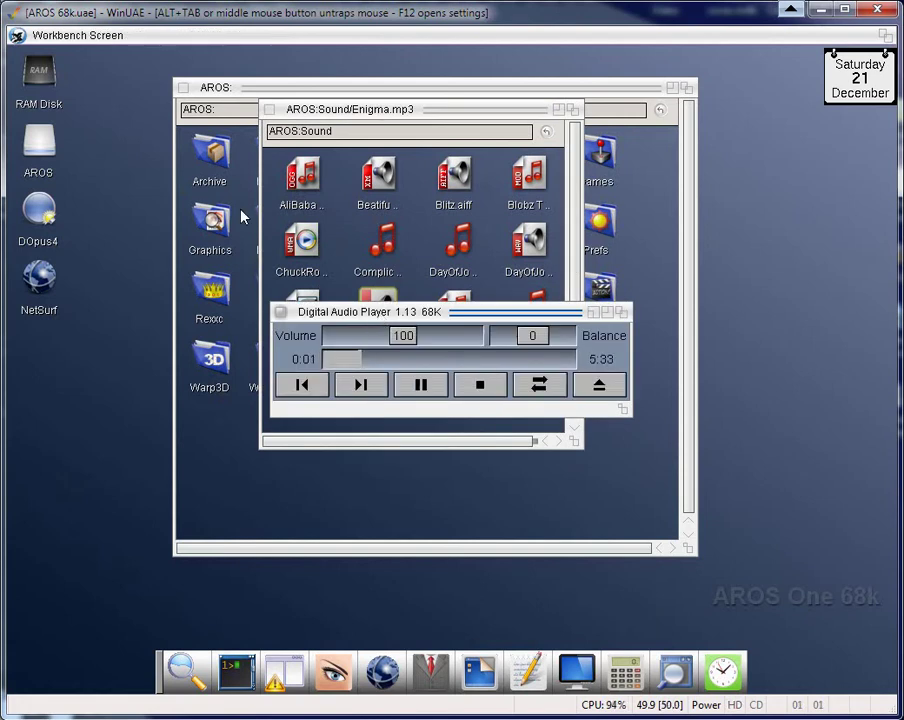
left_click(283, 313)
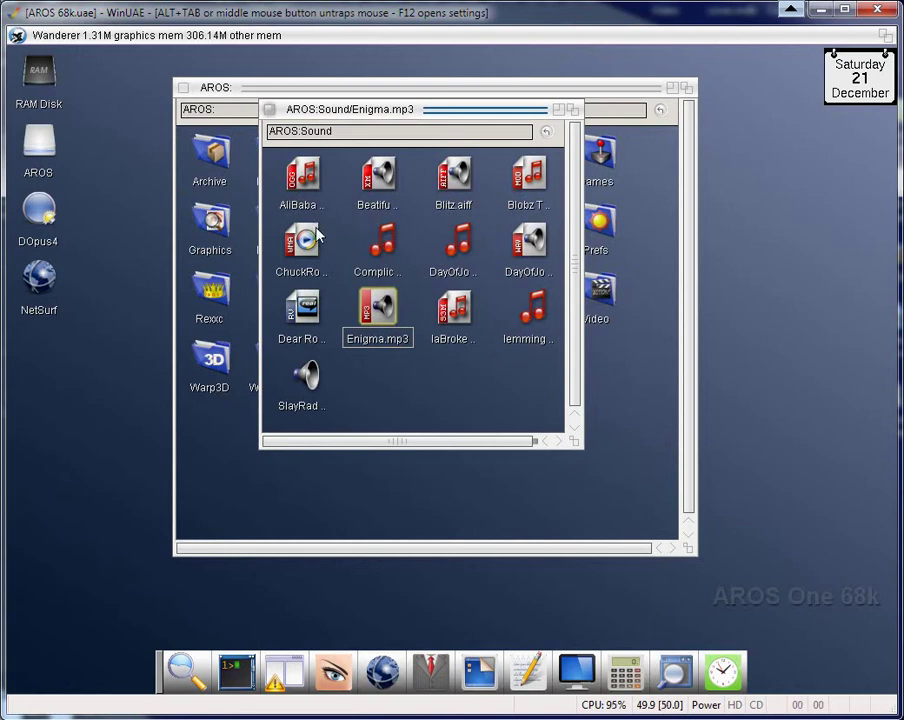
Play IaBroke.s3m and Blobz Title.mod from the Sound drawer, closing the audio player after each file.
double_click(457, 312)
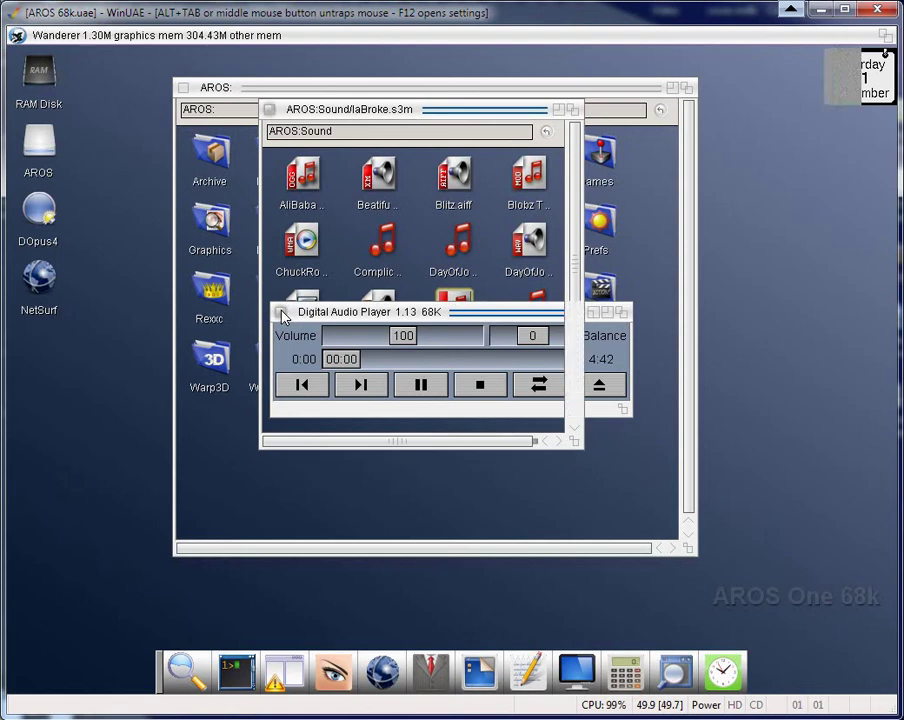
left_click(282, 313)
left_click(483, 187)
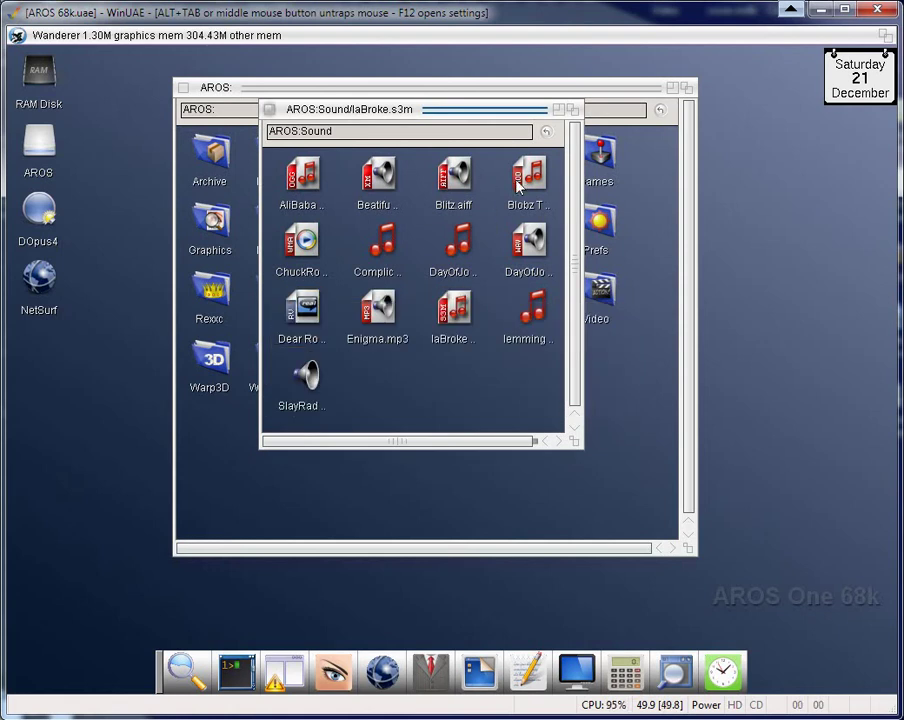
double_click(519, 187)
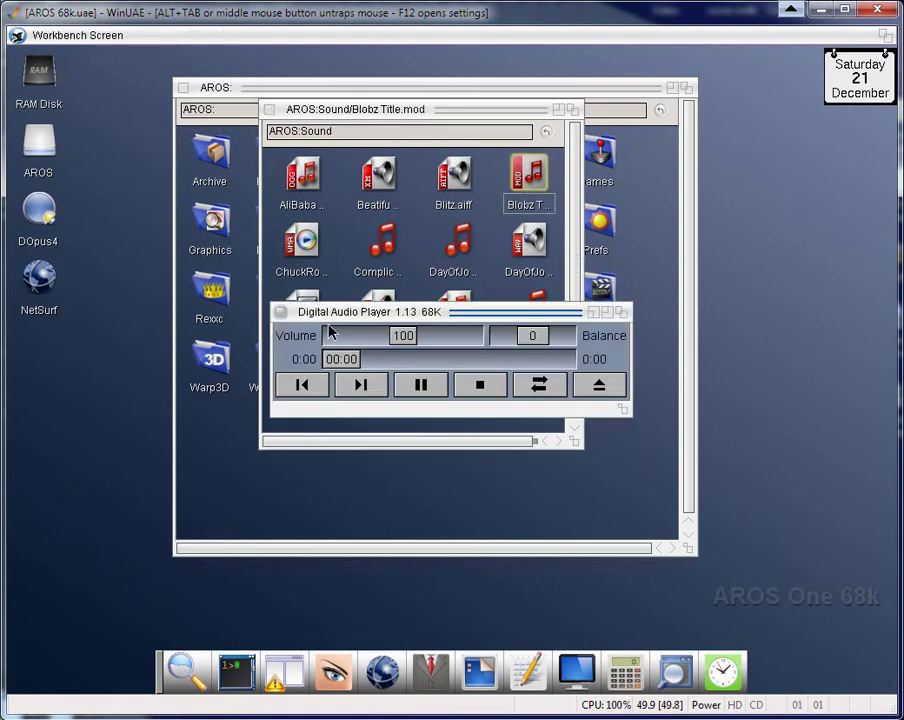
left_click(281, 313)
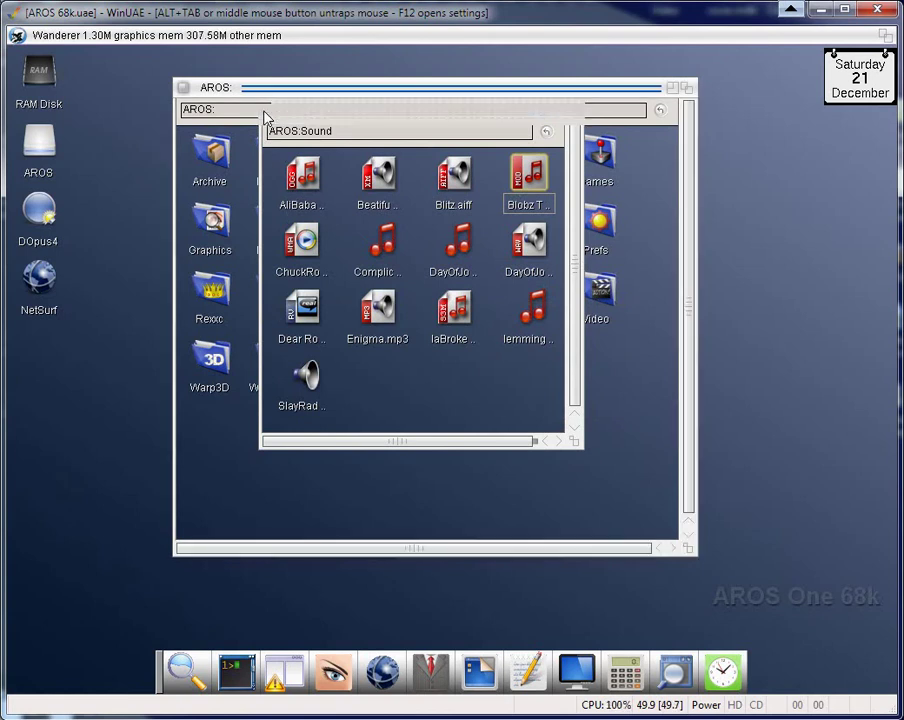
Close the Sound drawer and the remaining AROS drawer windows to clear the desktop.
left_click(268, 110)
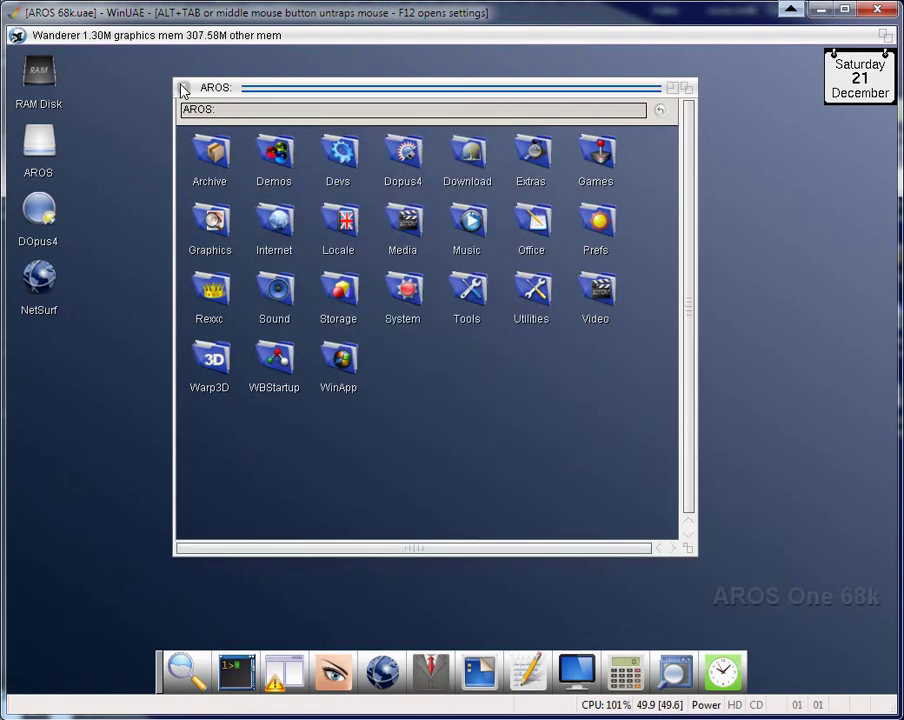
left_click_drag(181, 89, 202, 104)
left_click(203, 108)
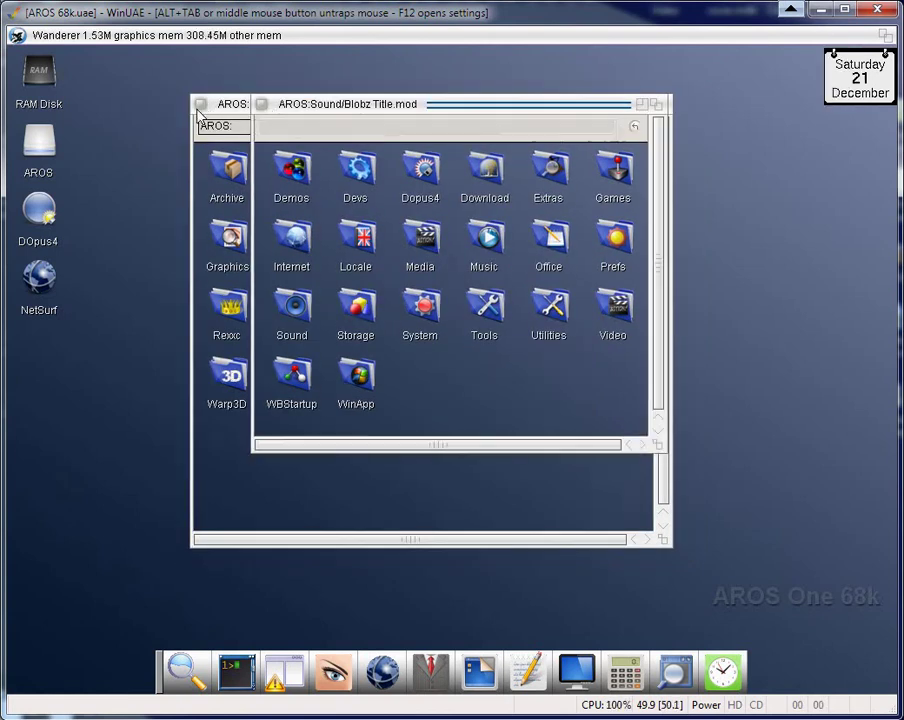
left_click(259, 106)
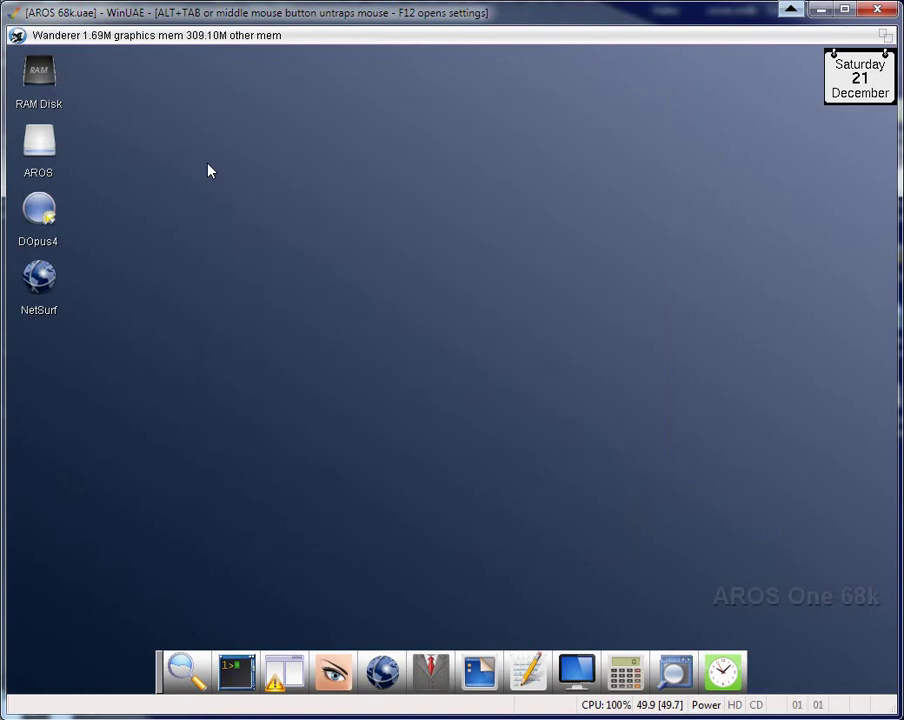
Launch Directory Opus from the DOpus4 desktop icon and list the contents of DH0:.
left_click(37, 216)
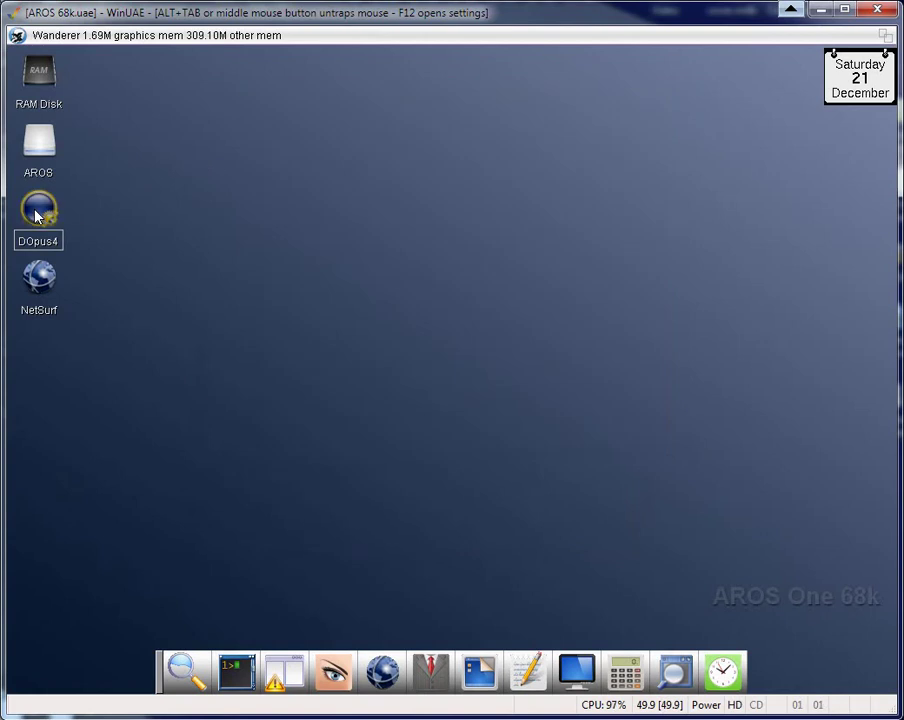
double_click(37, 216)
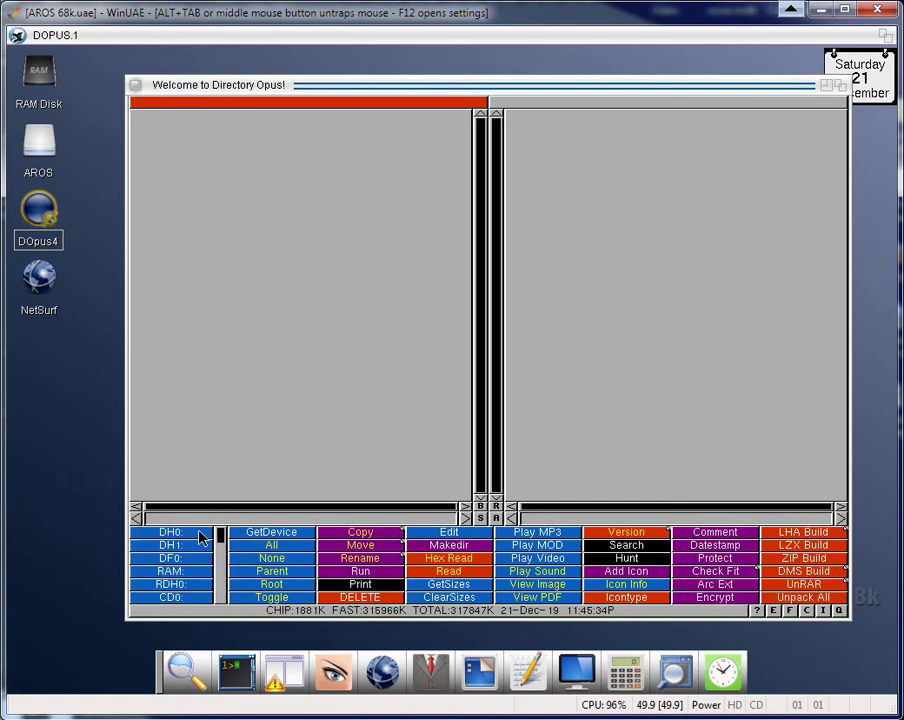
left_click(200, 533)
View the icon information and the icon type of Dopus4.info in DH0:, closing both dialogs without saving.
left_click_drag(484, 230, 478, 400)
left_click(239, 317)
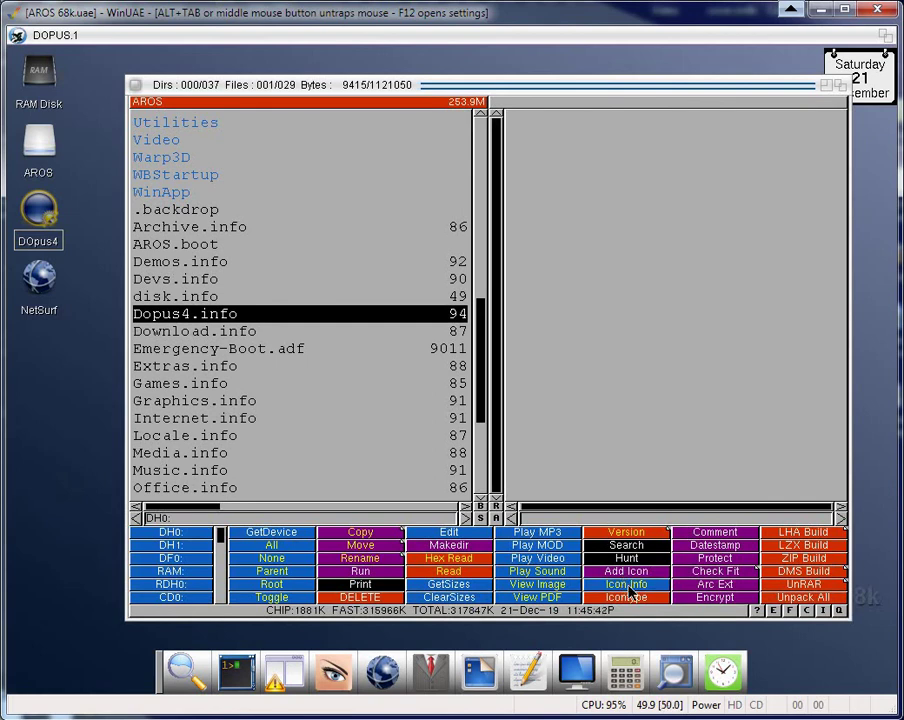
left_click(628, 586)
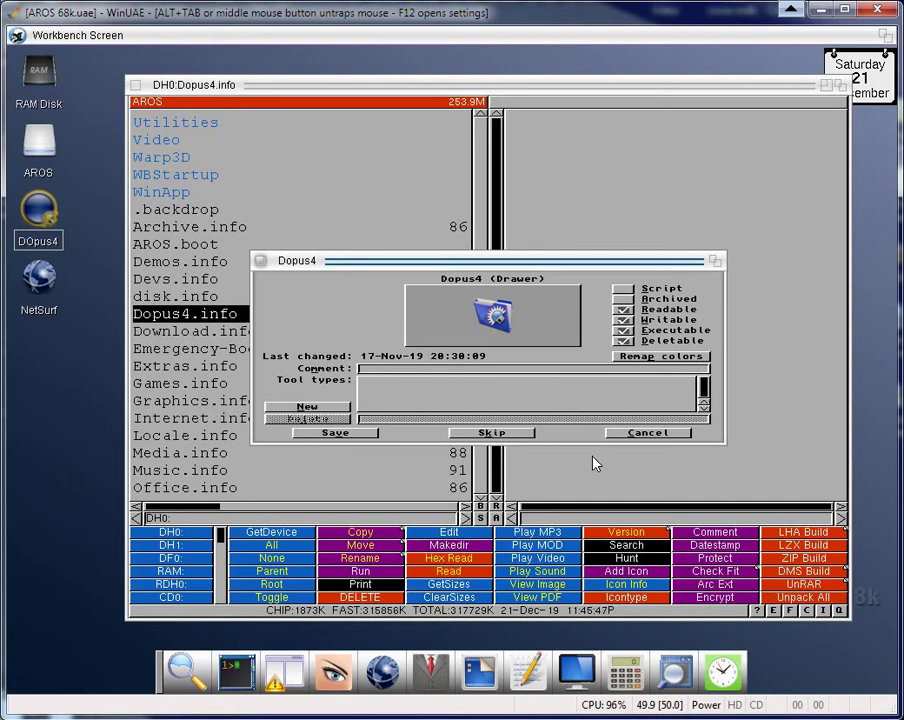
left_click(612, 431)
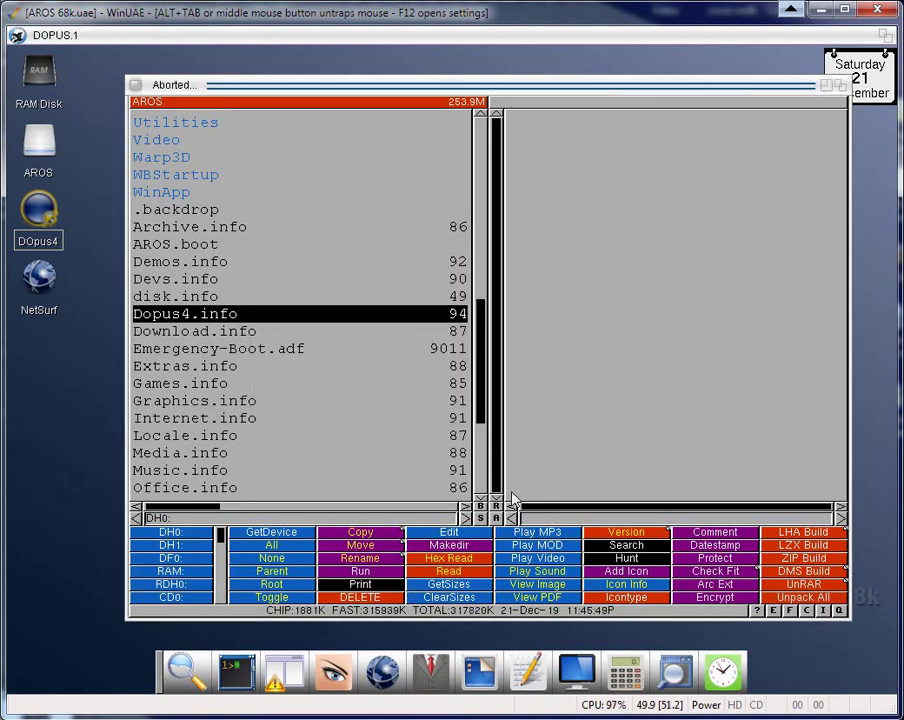
left_click(637, 598)
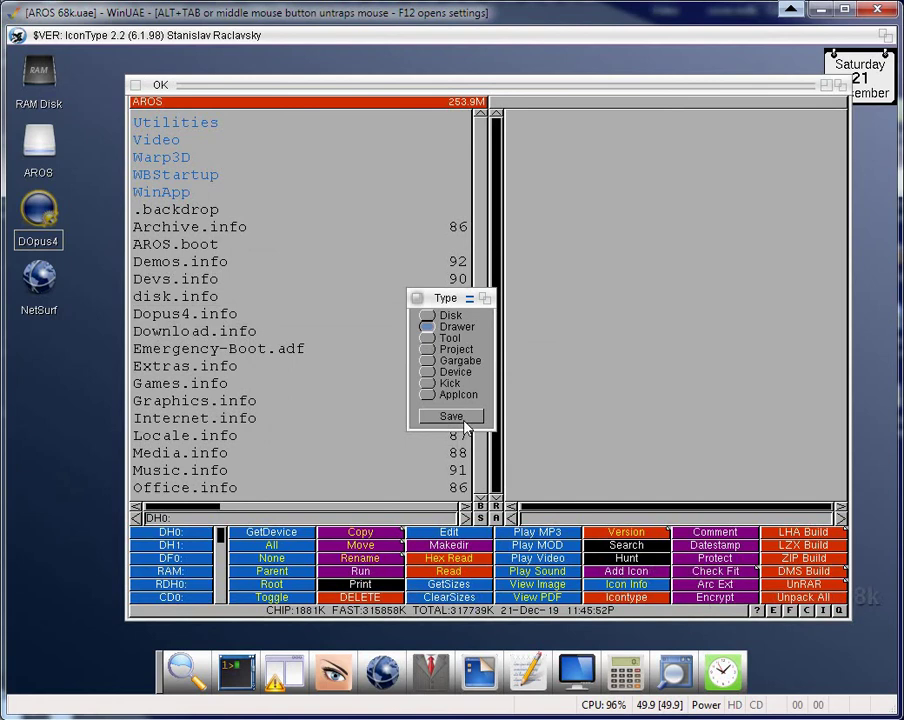
left_click(418, 299)
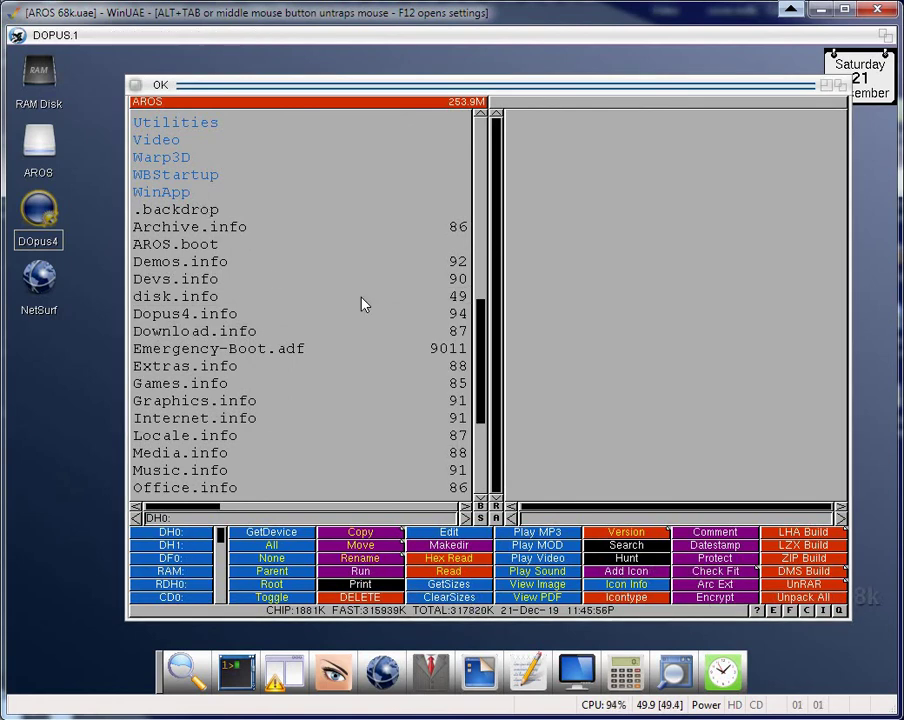
Open the Sound directory of DH0: in Directory Opus, play AliBaba.ogg, and close the player.
left_click_drag(481, 345, 477, 273)
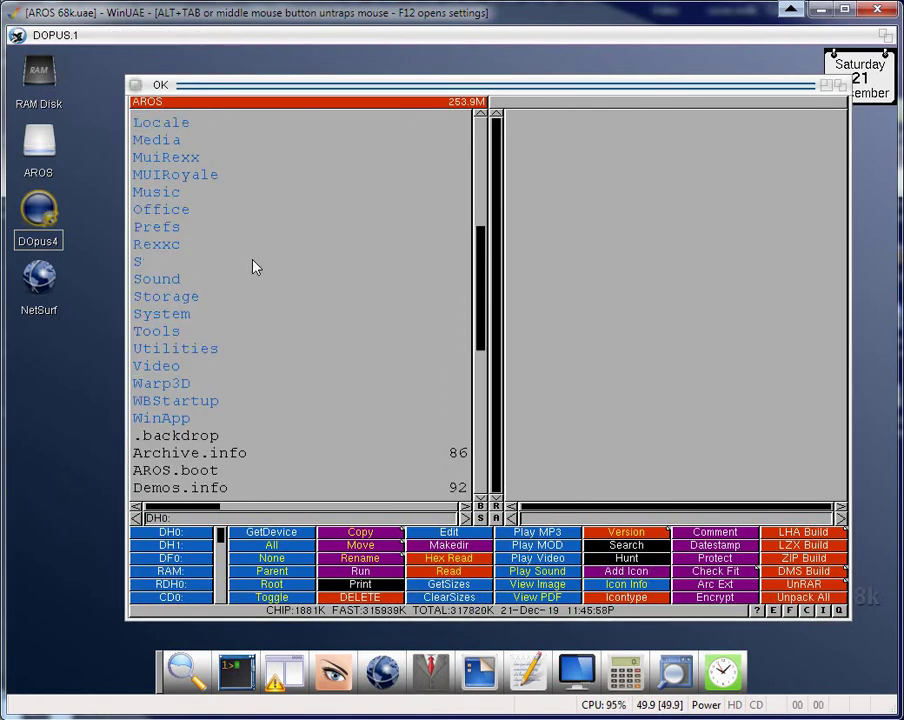
double_click(175, 280)
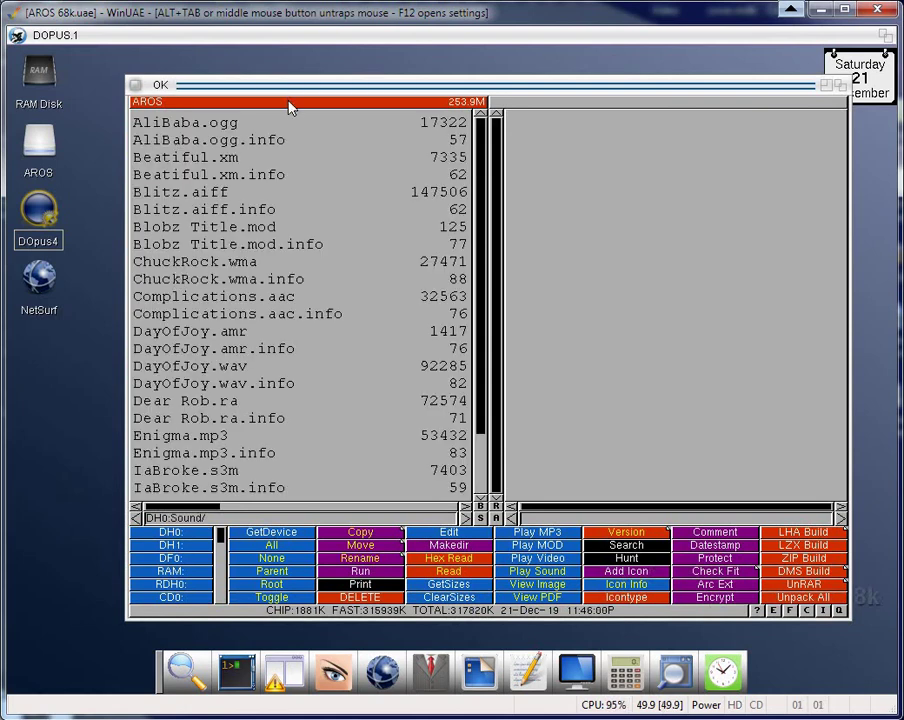
double_click(228, 124)
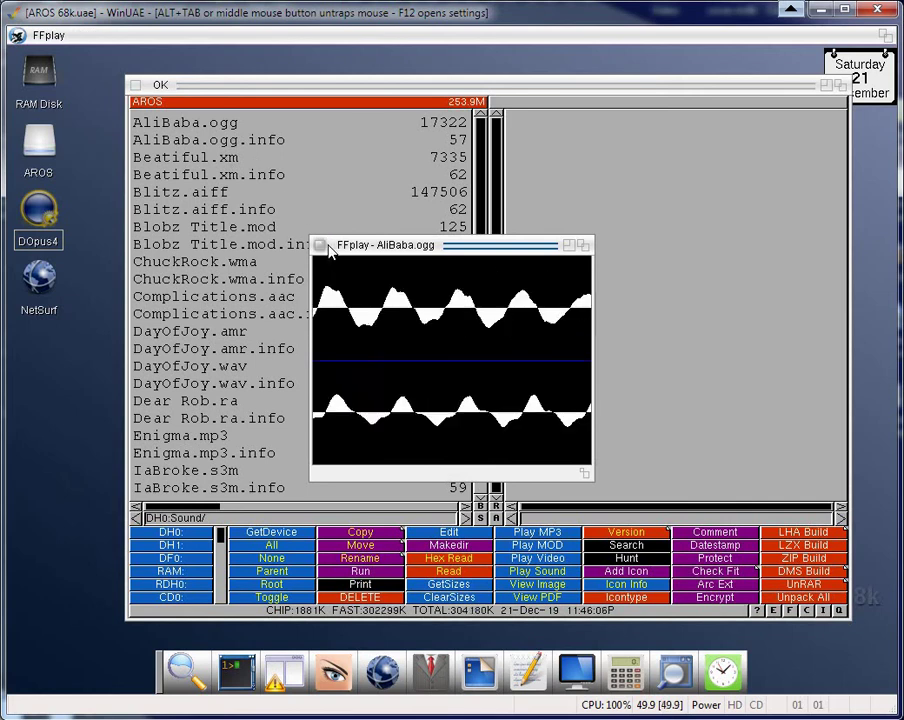
left_click(320, 246)
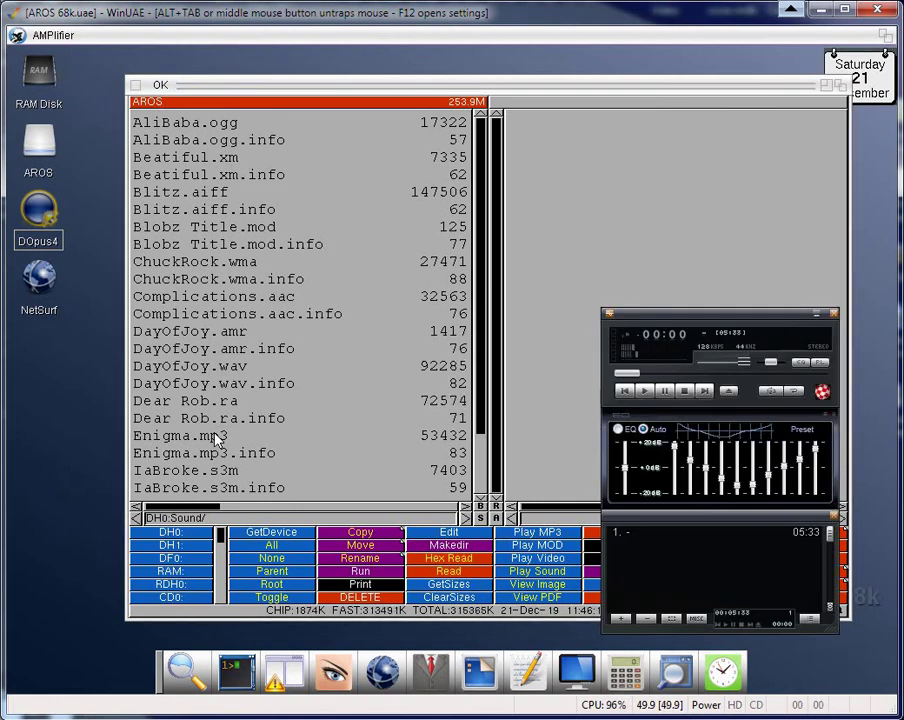
Play Enigma.mp3 from the DH0:Sound listing, then close the AMPlifier player and quit Directory Opus.
left_click(612, 316)
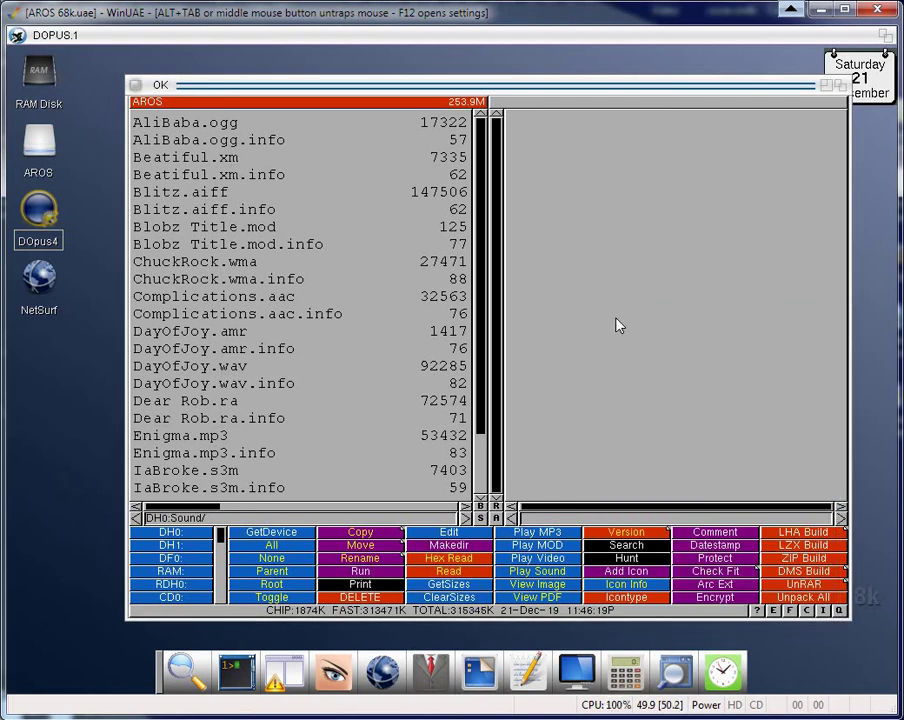
left_click(137, 86)
left_click(388, 367)
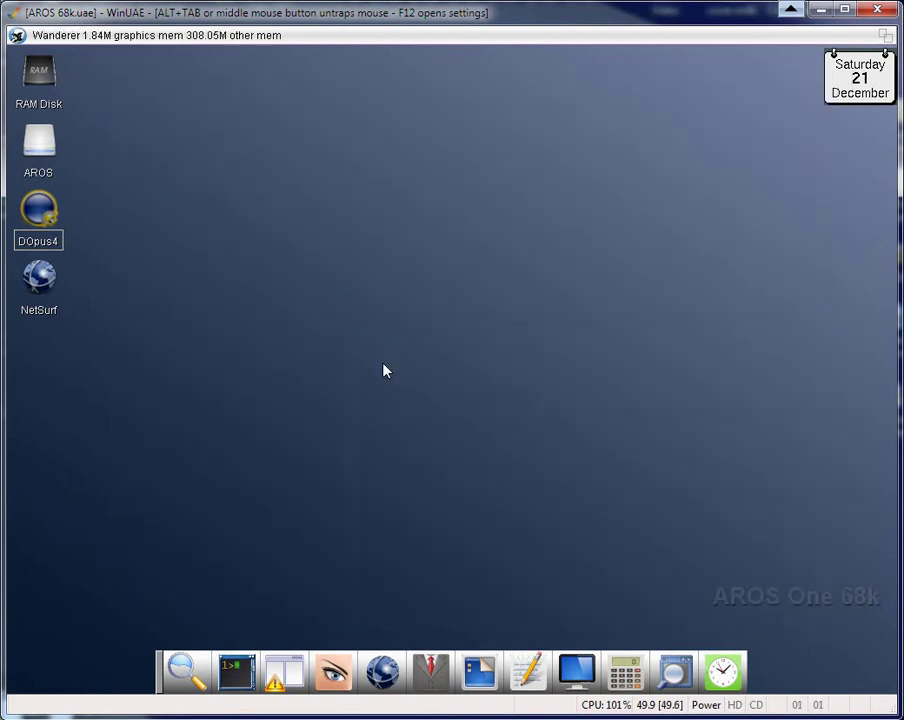
Open the RAM Disk and create a new drawer named rwer with an icon.
double_click(40, 72)
right_click(515, 244)
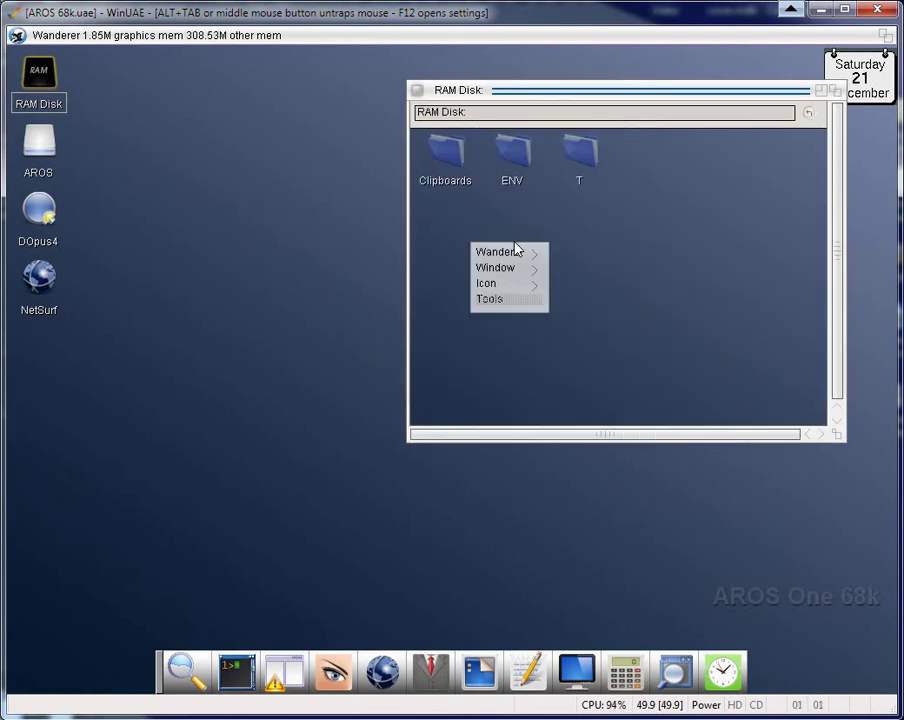
mouse_move(510, 256)
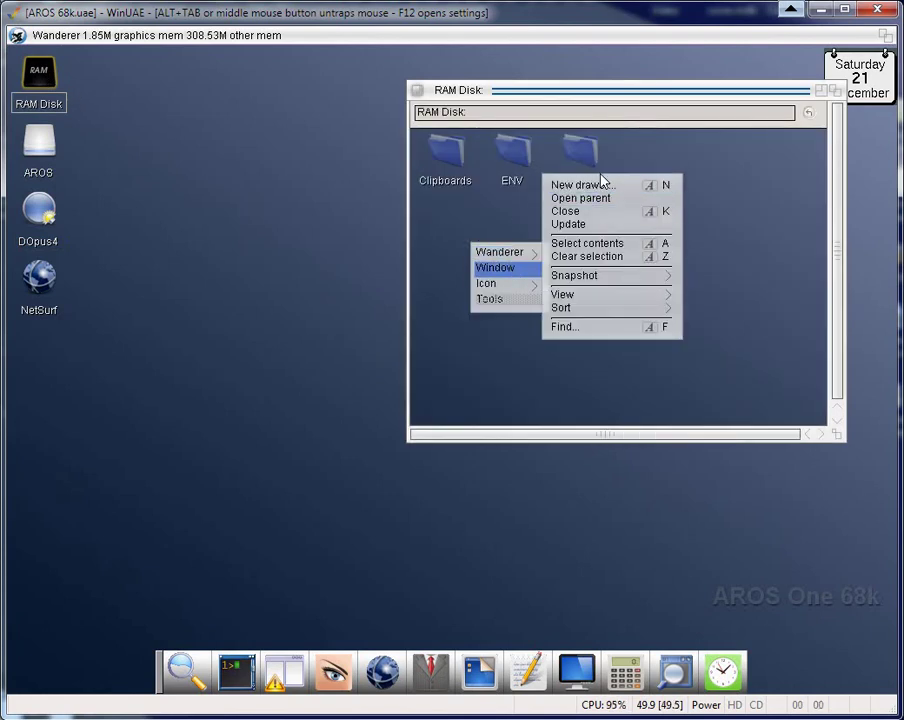
left_click(601, 184)
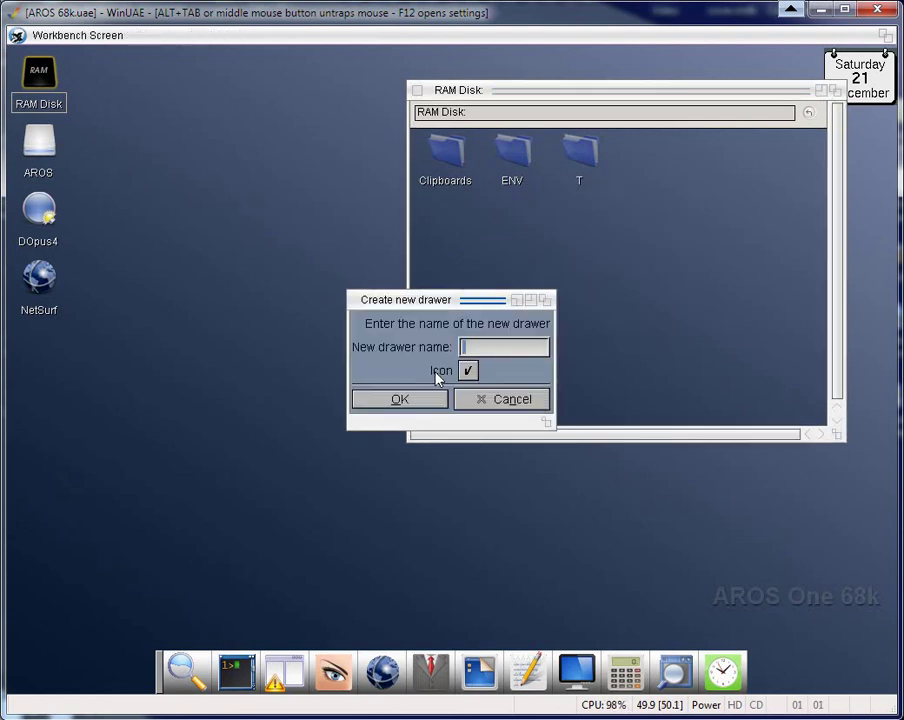
type("rwer")
left_click(420, 399)
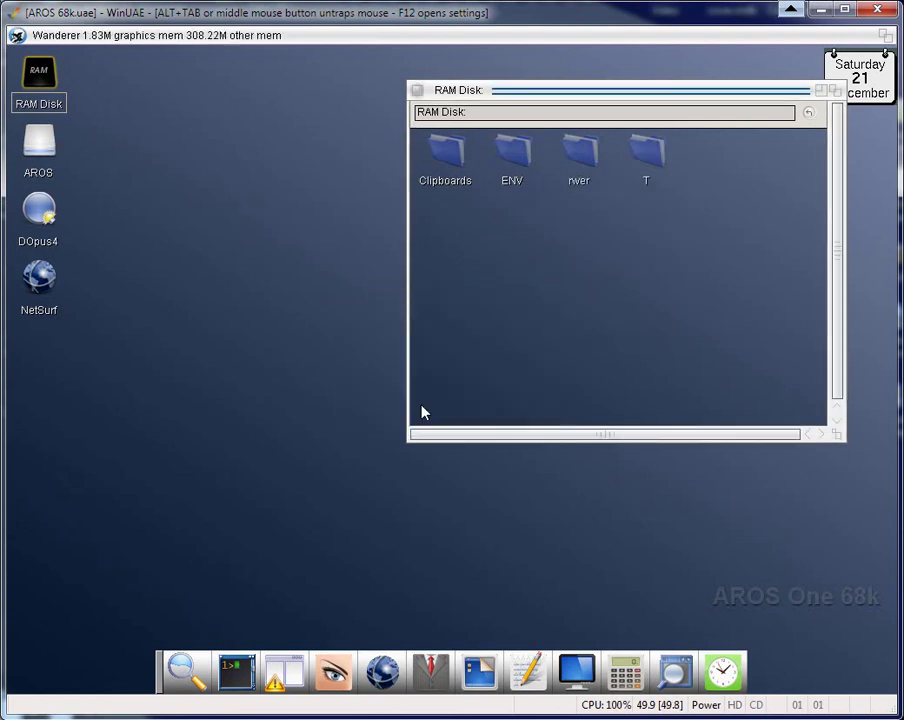
left_click(578, 162)
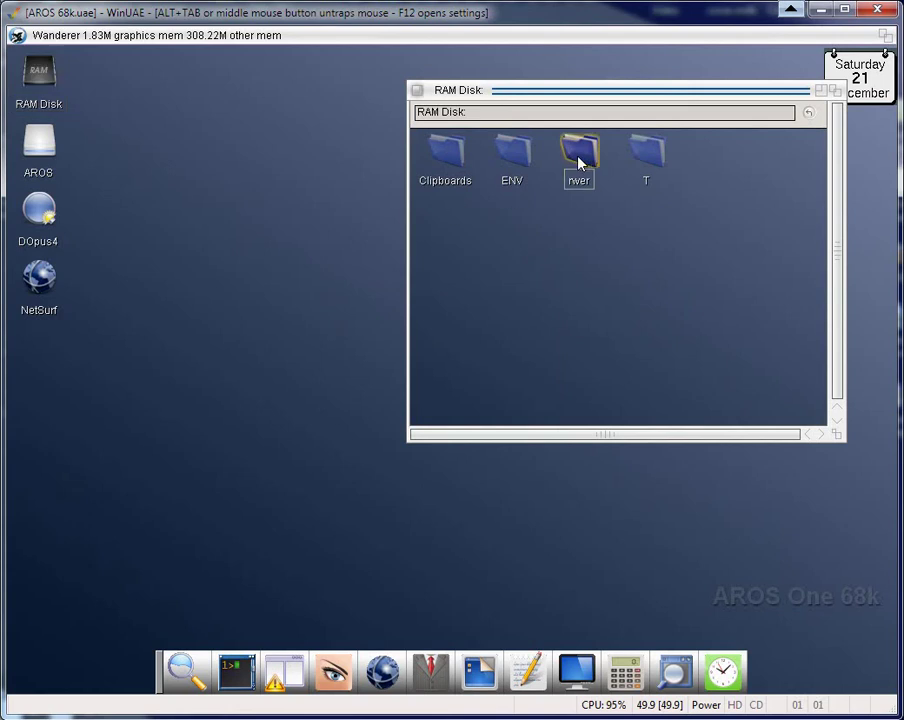
left_click(316, 376)
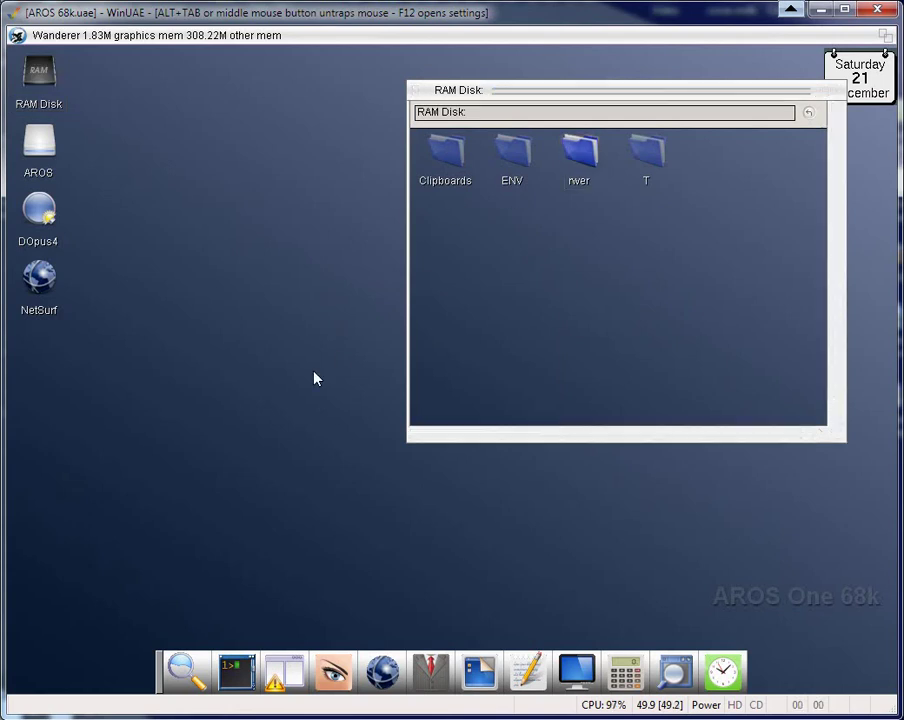
Launch CopyIcon, move its window clear of the desktop icons, and load the AROS Archive drawer's icon as the source.
left_click(289, 662)
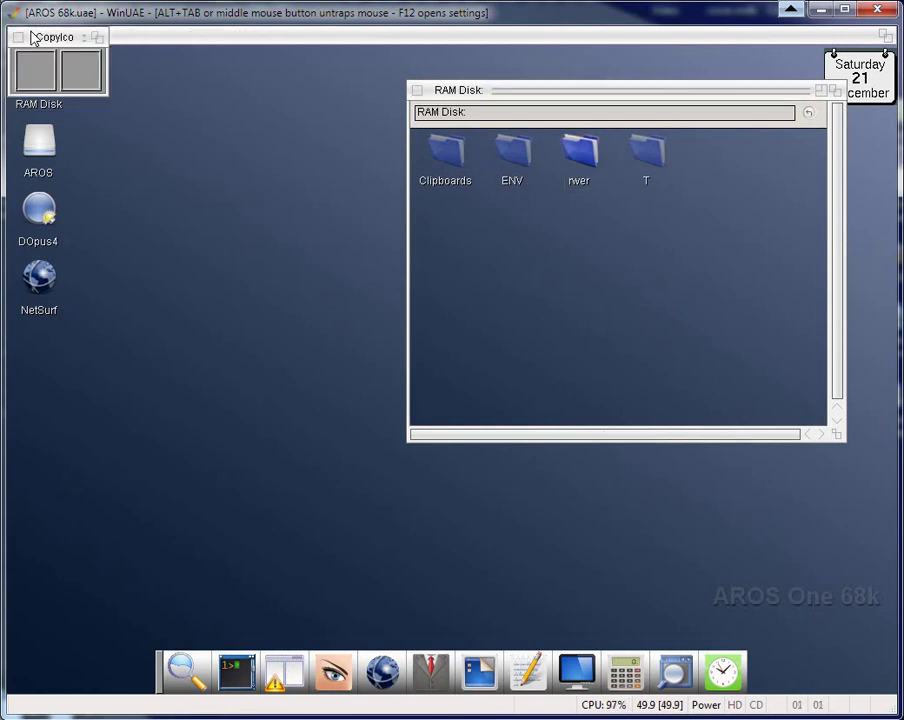
left_click_drag(31, 37, 120, 393)
left_click(37, 139)
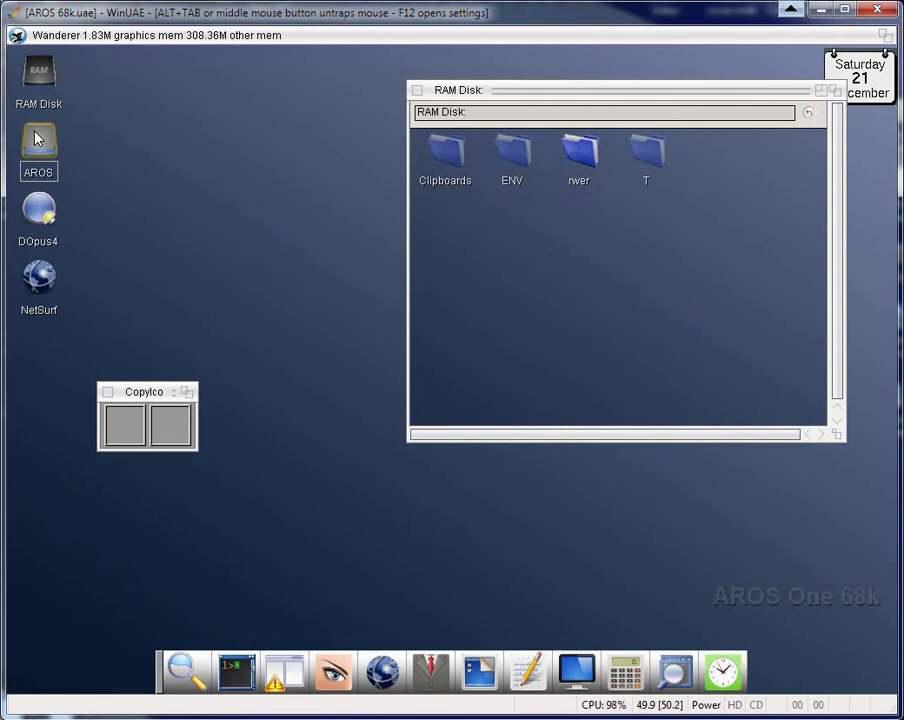
double_click(37, 139)
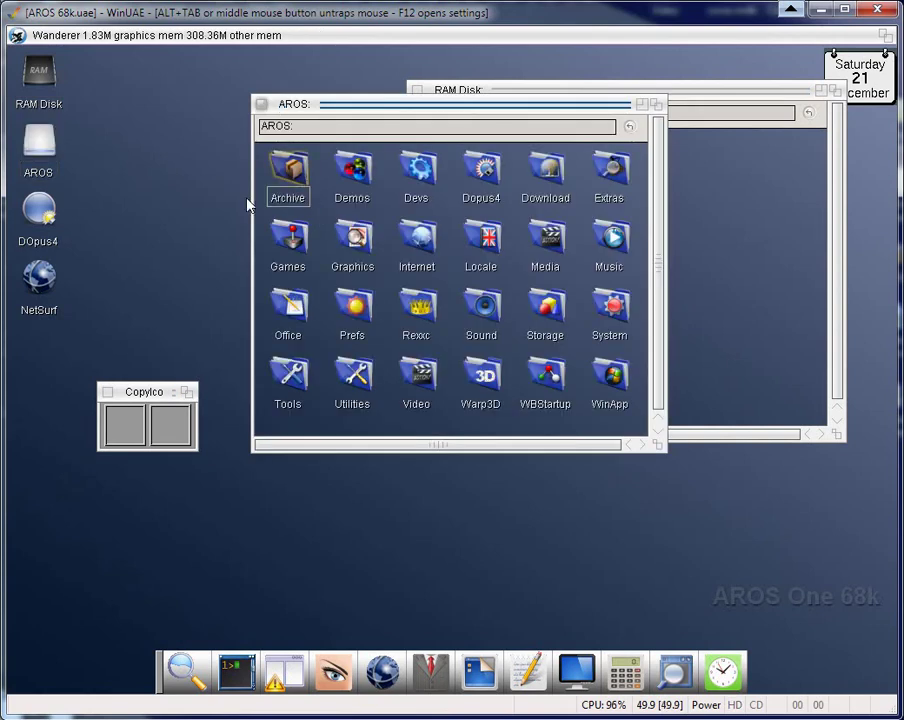
left_click_drag(286, 172, 133, 432)
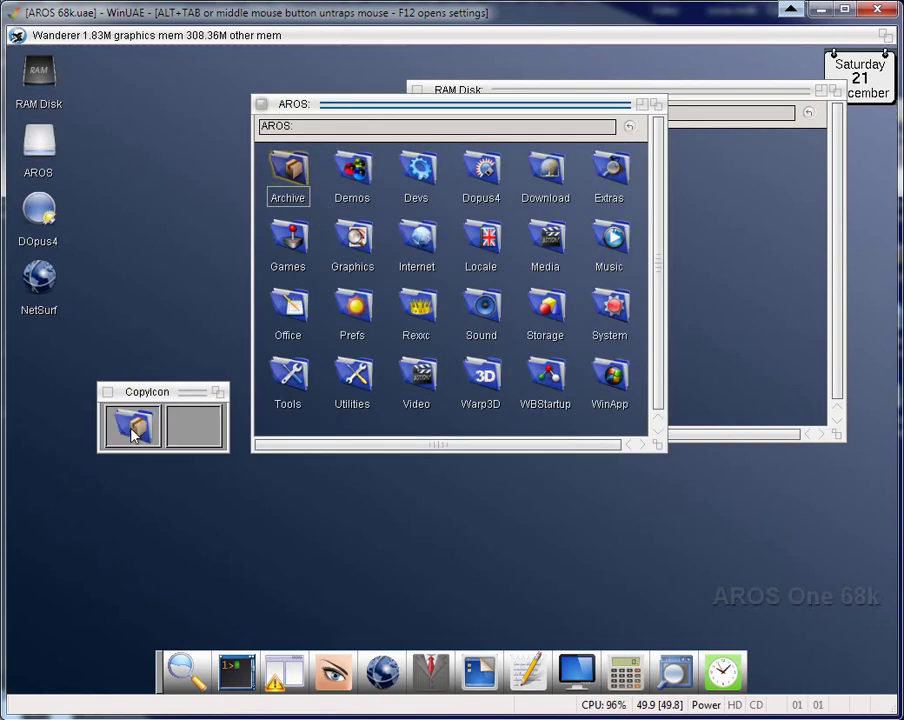
Close the AROS drawer, apply the Archive icon to the rwer drawer, and close the RAM Disk and CopyIcon windows.
left_click(261, 104)
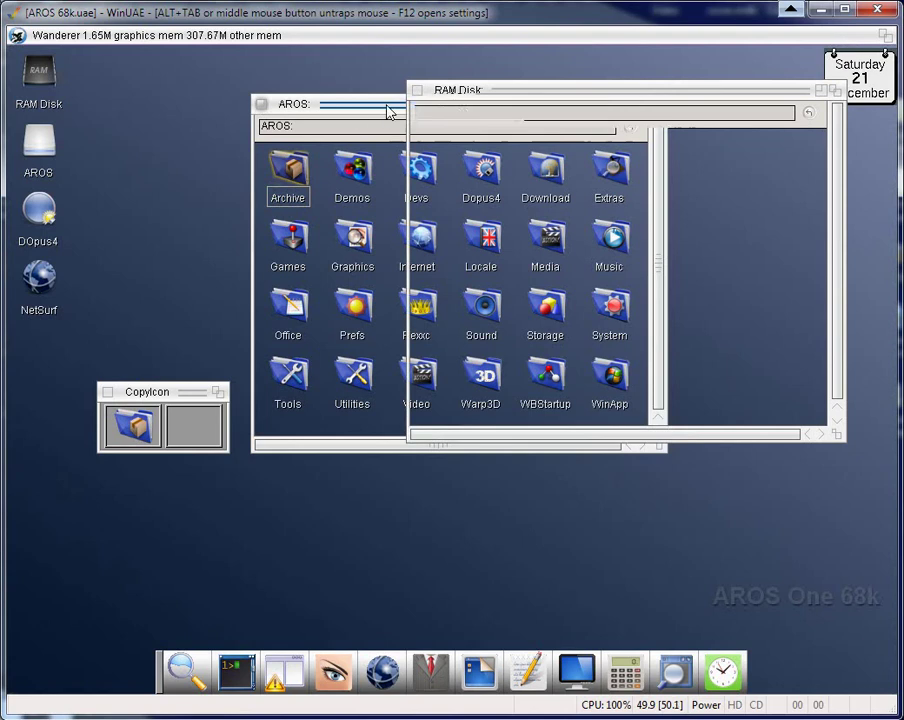
left_click_drag(586, 152, 202, 424)
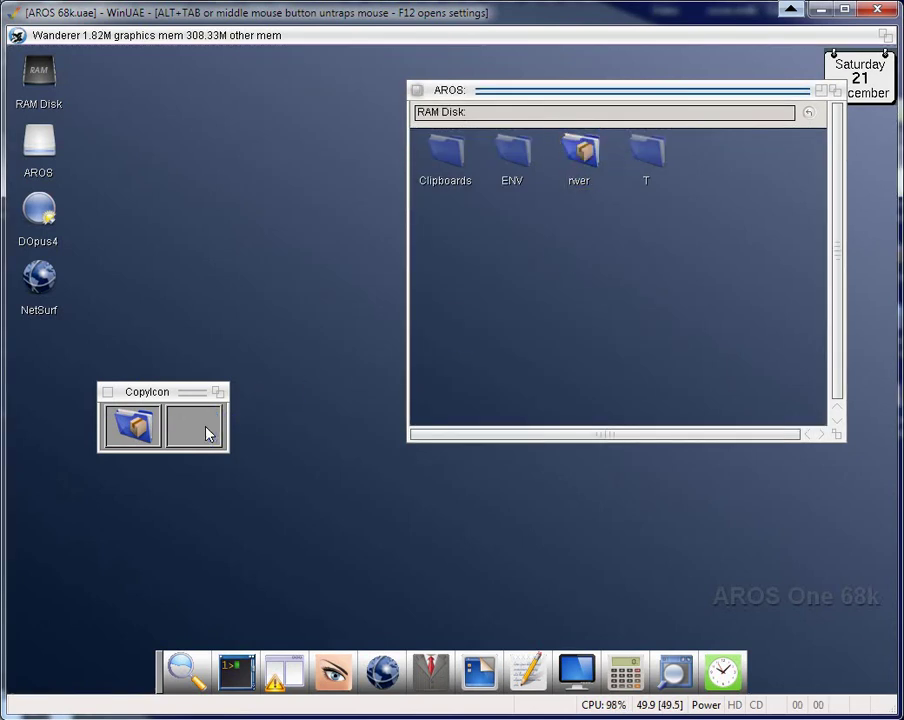
left_click(415, 90)
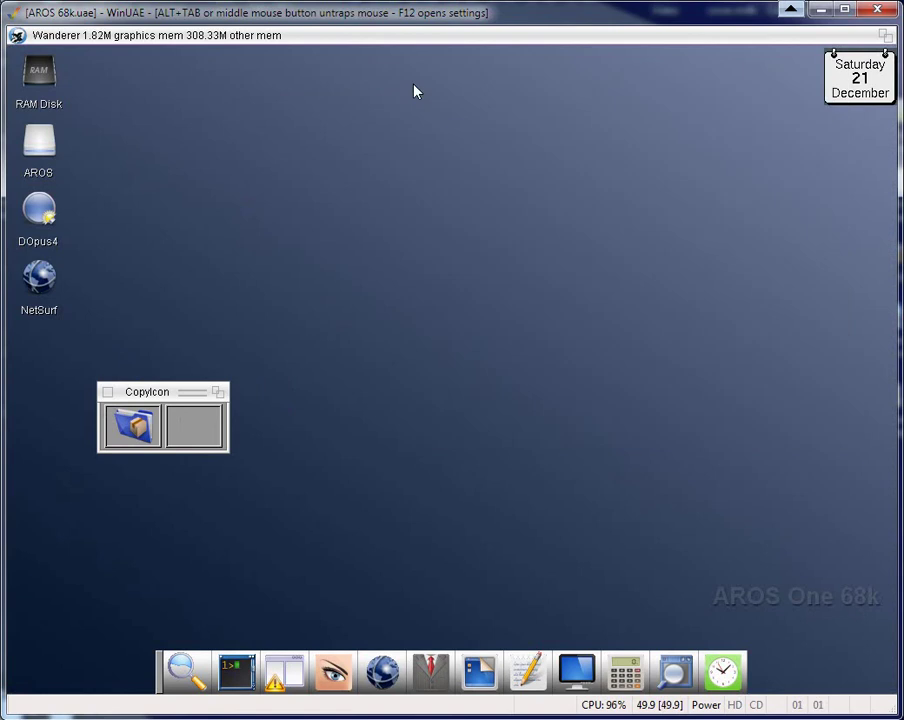
left_click(107, 390)
Open the Find tool from the dock to view its search fields, and close it.
left_click(185, 672)
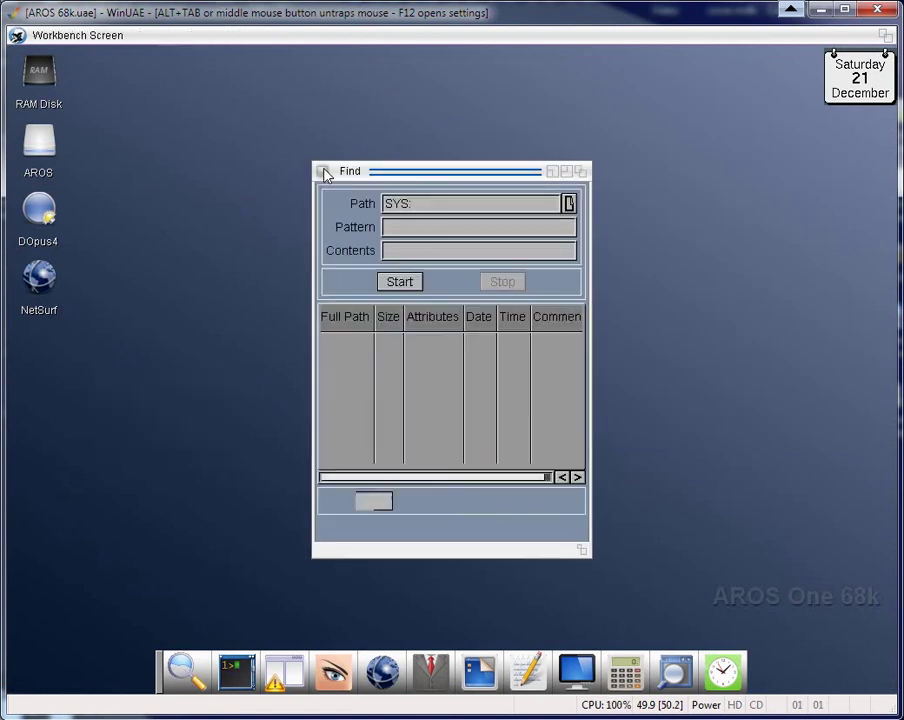
left_click(322, 171)
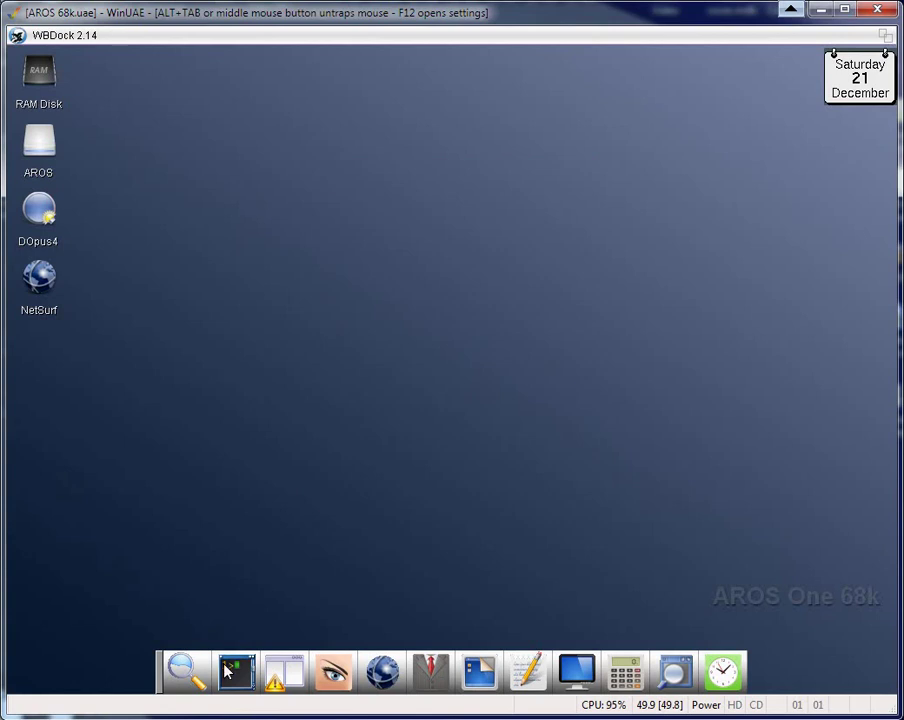
Open the dock's file viewer and dismiss its file requester, and open the text editor and close its empty window.
left_click(333, 676)
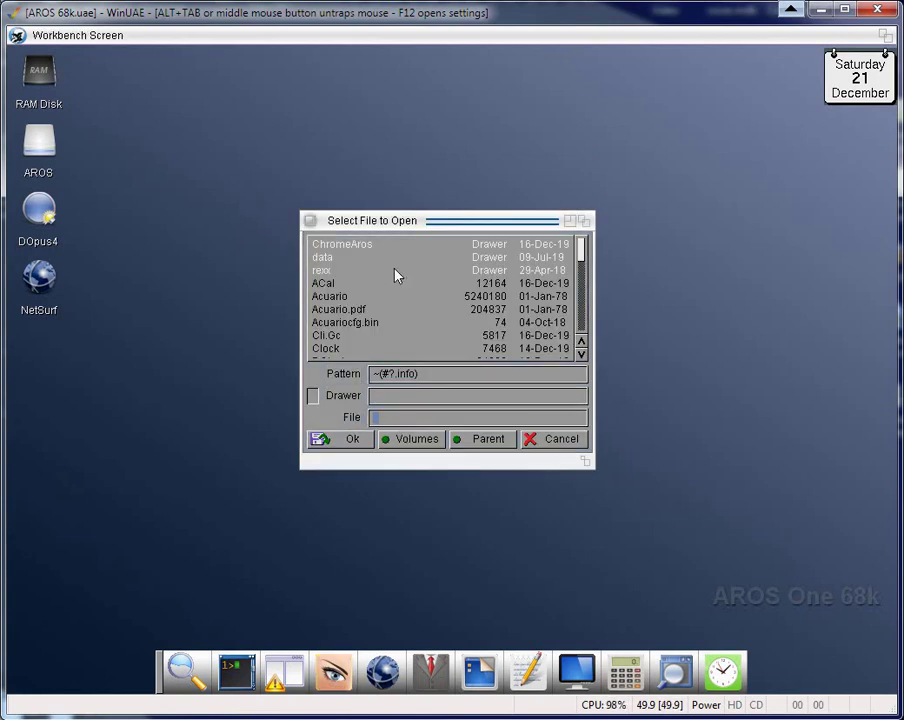
left_click(306, 220)
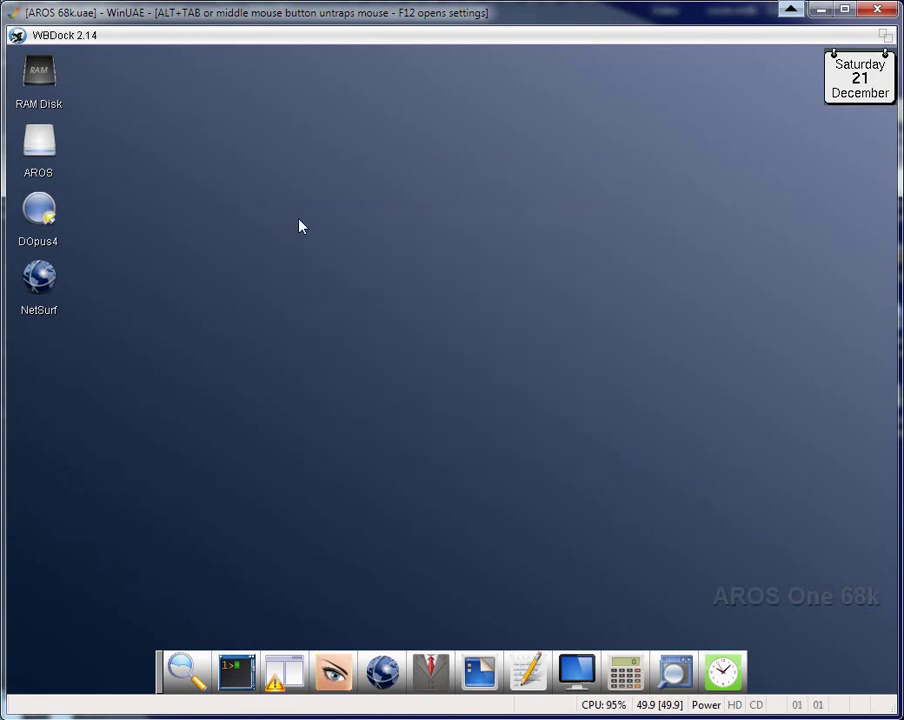
left_click(530, 673)
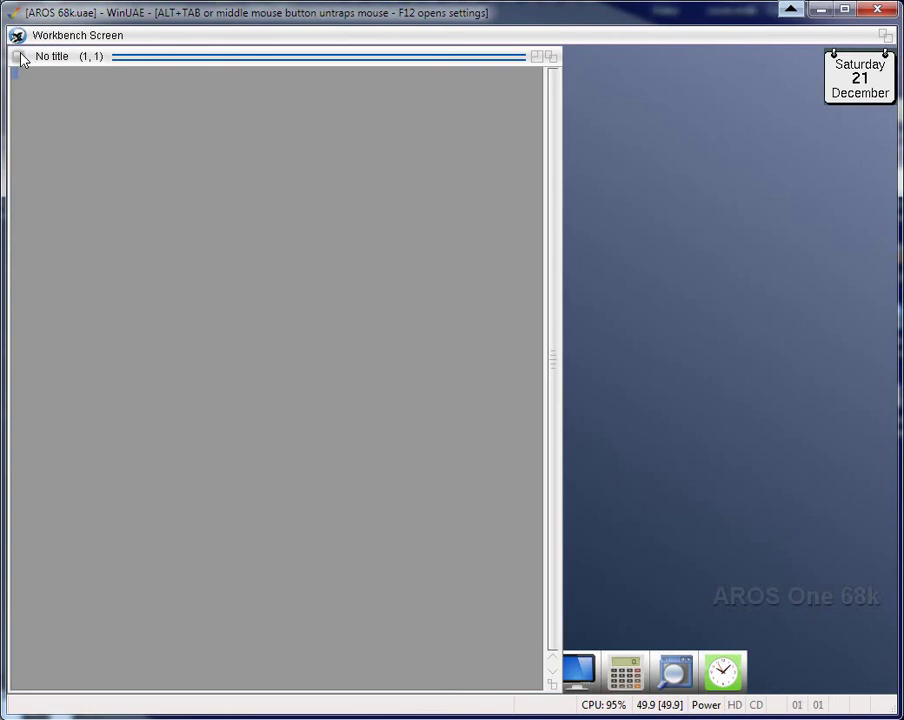
left_click(19, 57)
left_click(601, 561)
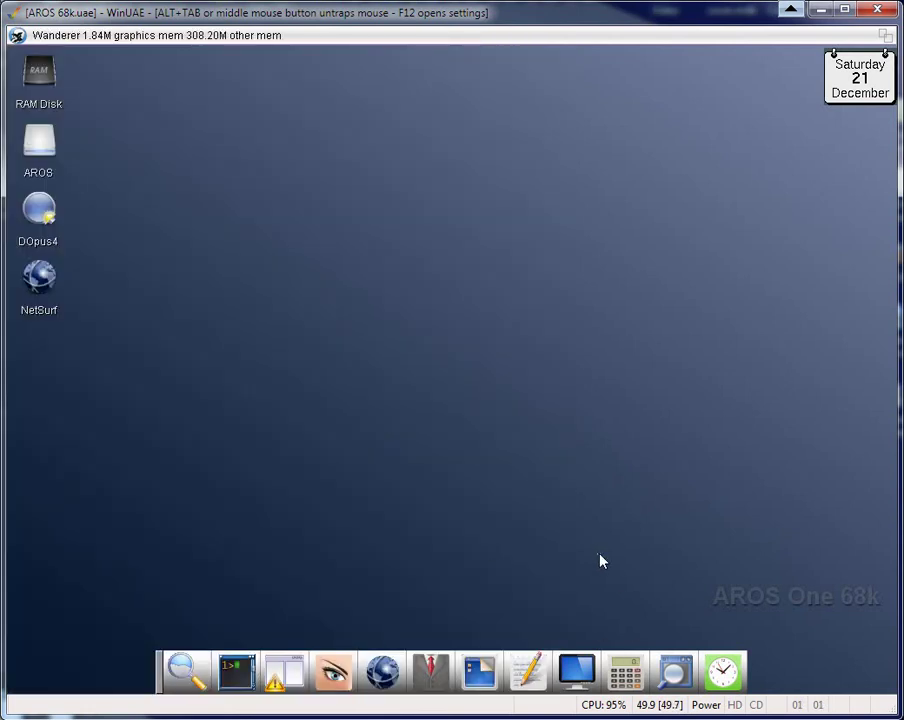
Open the Calculator from the dock to view it, and close it.
left_click(625, 672)
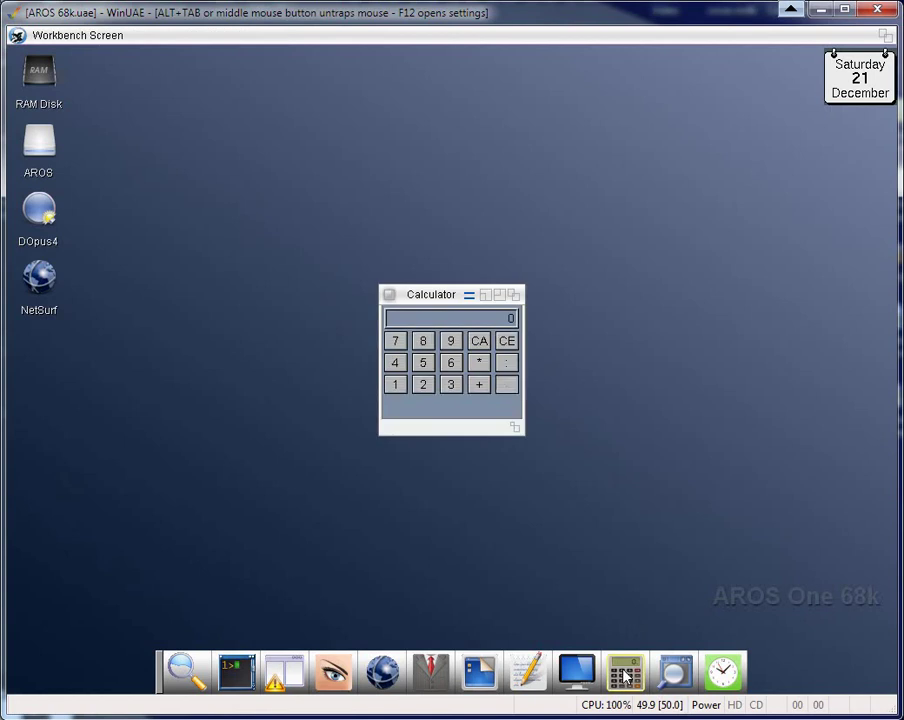
left_click(389, 294)
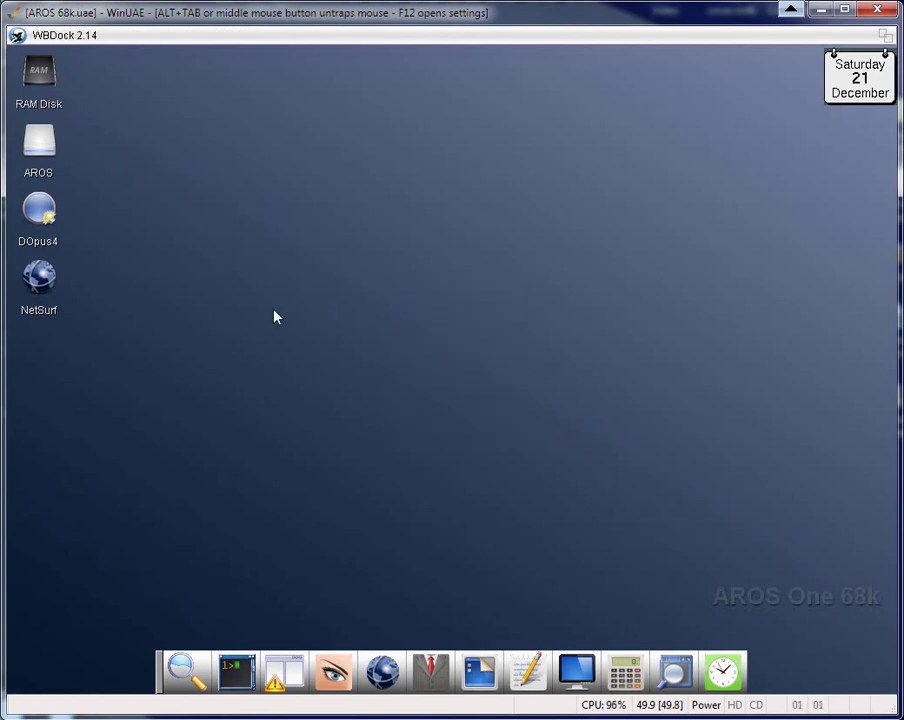
Launch NetSurf from the desktop and browse the Amigapage site at amigapage.it from the saved favourites.
left_click(33, 288)
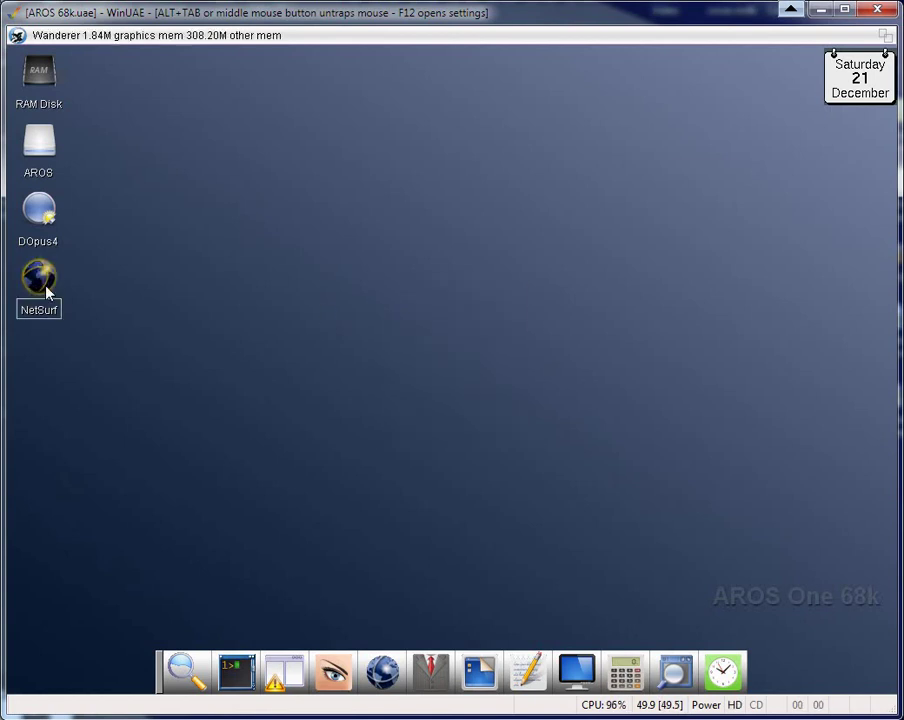
double_click(46, 290)
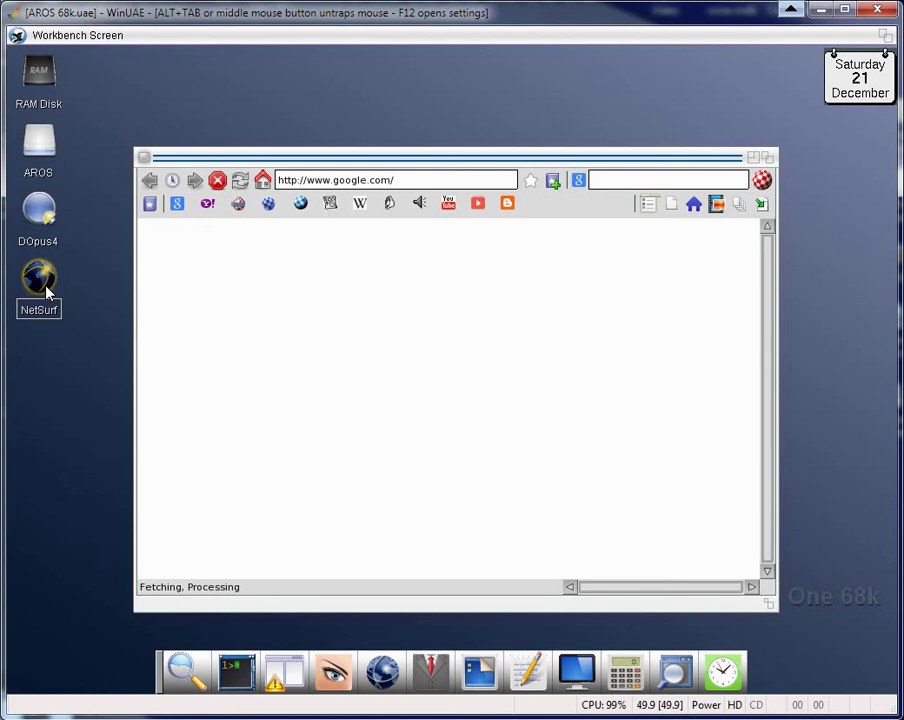
left_click(267, 204)
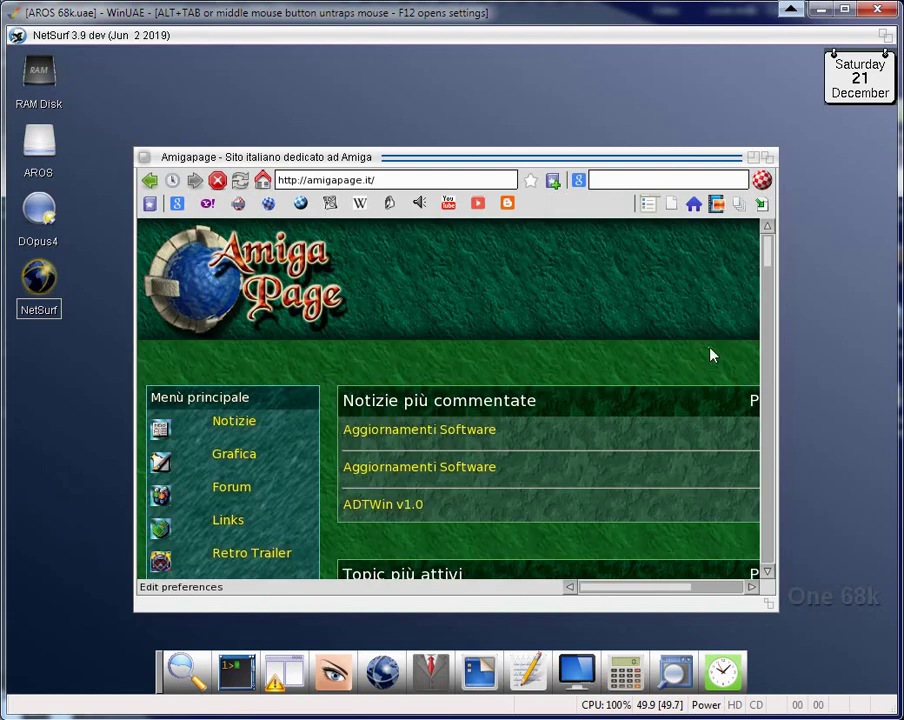
scroll(337, 263, "down", 3)
scroll(337, 263, "down", 3)
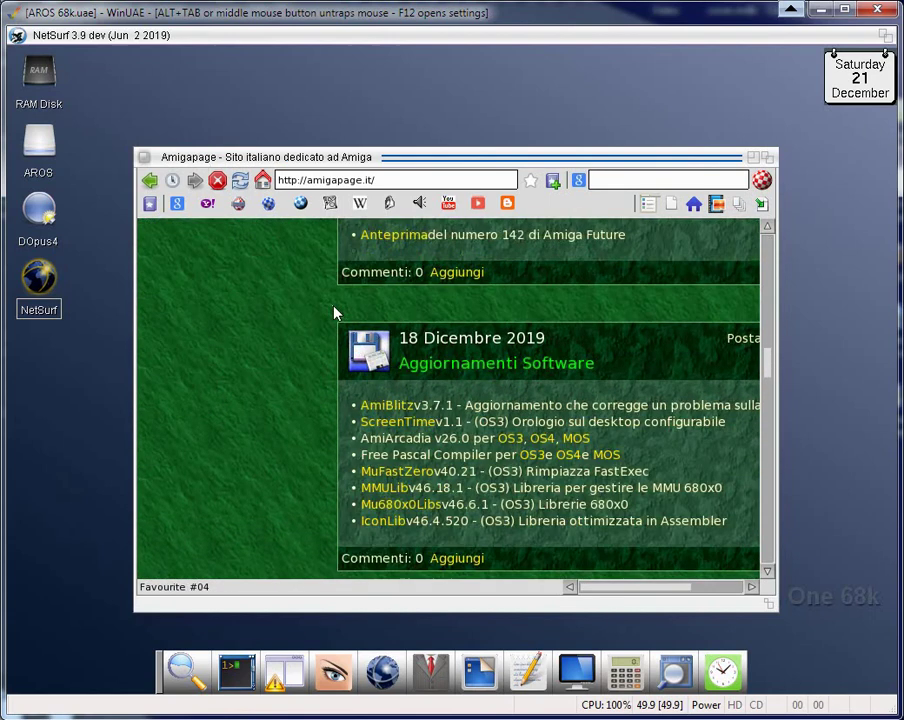
Load the favourite amiganews.it, move the browser window up and adjust its size, and look through the news page.
left_click(239, 204)
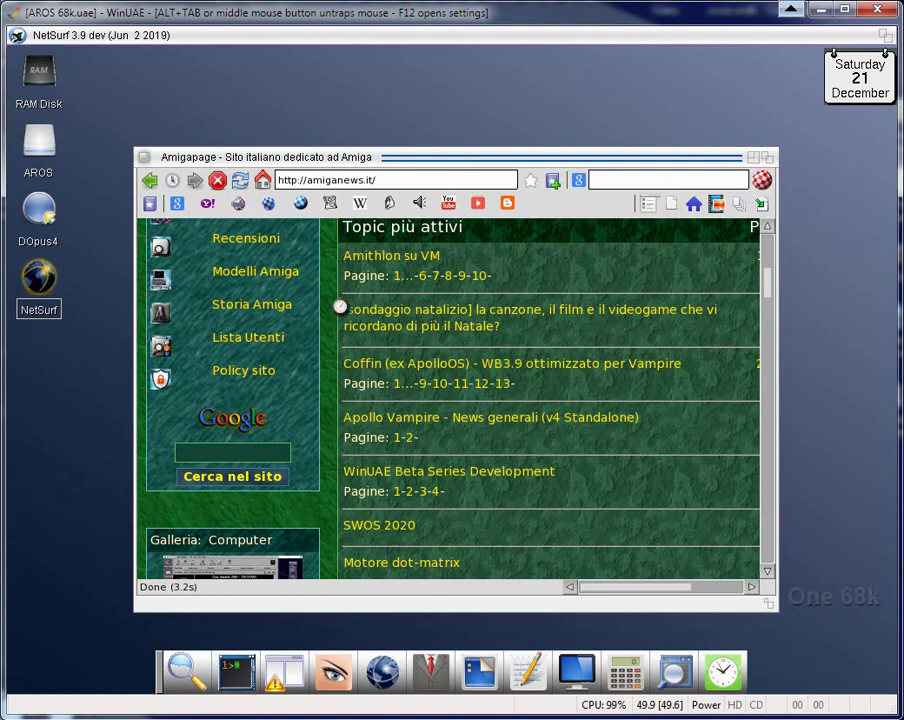
left_click_drag(463, 158, 444, 105)
left_click_drag(756, 556, 776, 585)
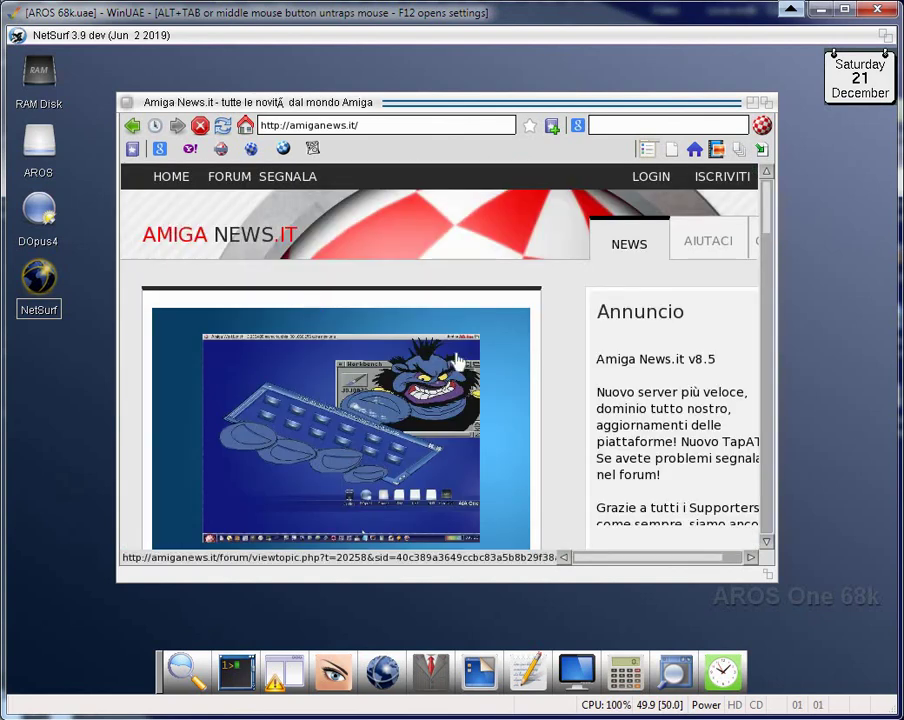
scroll(397, 302, "down", 3)
scroll(397, 300, "down", 3)
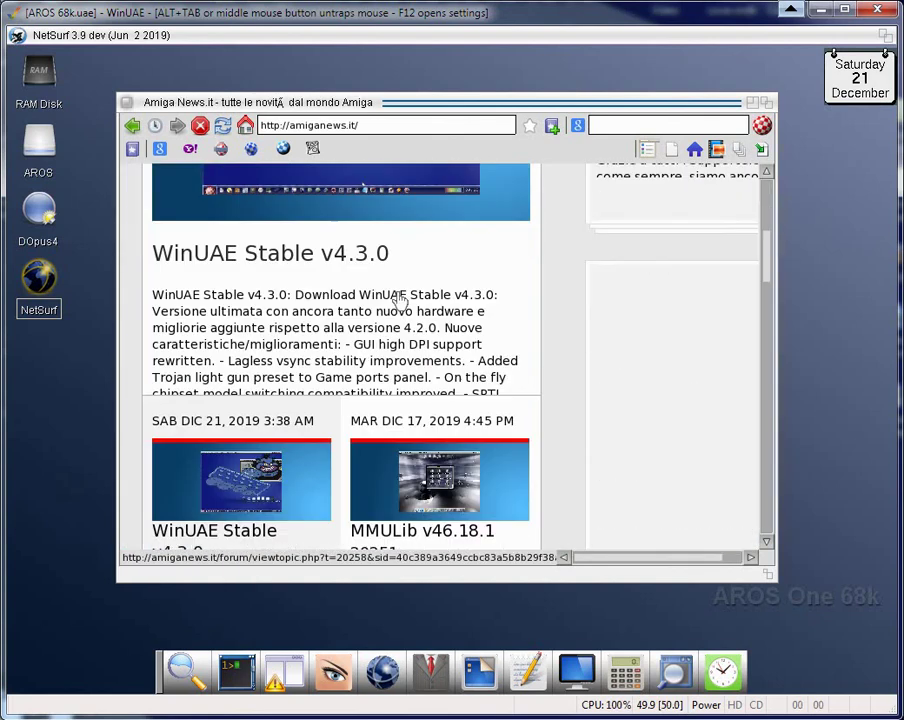
scroll(393, 297, "up", 6)
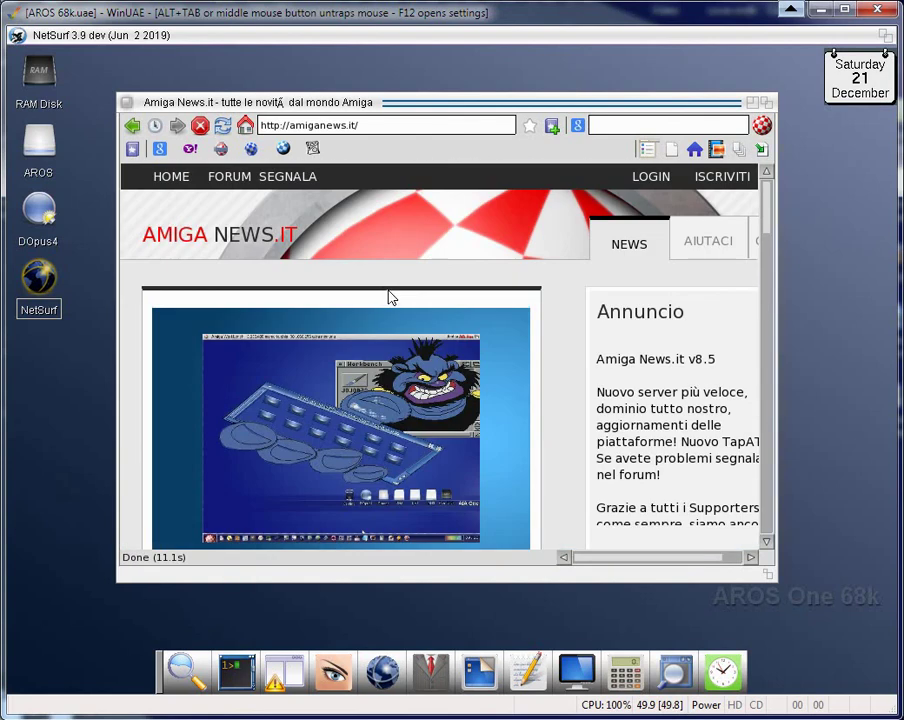
Load the English Amiga Board favourite and look through its list of forums.
left_click(283, 149)
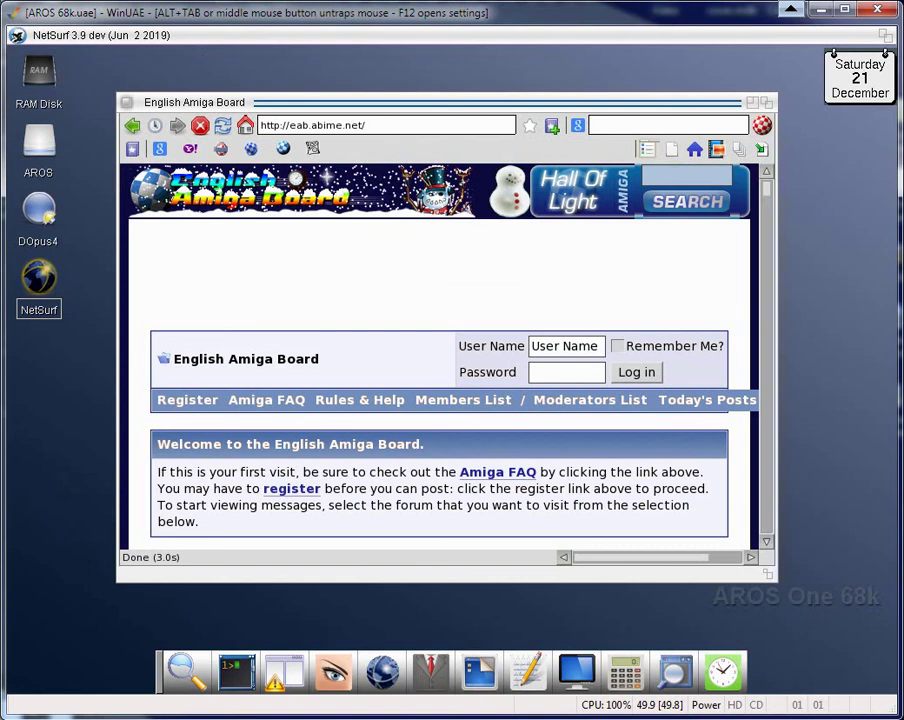
scroll(410, 320, "down", 10)
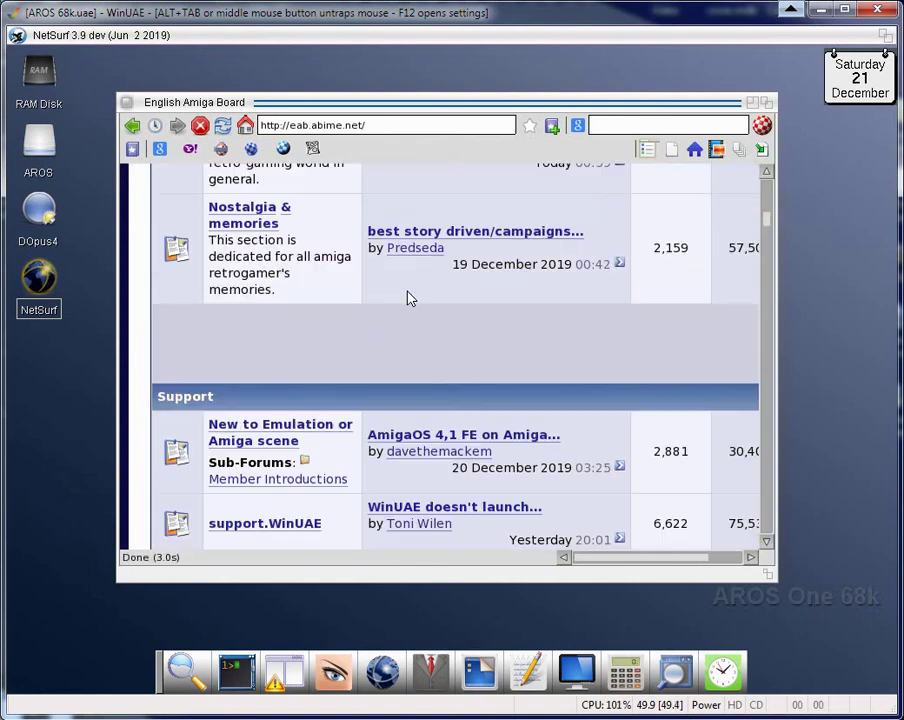
scroll(410, 298, "up", 10)
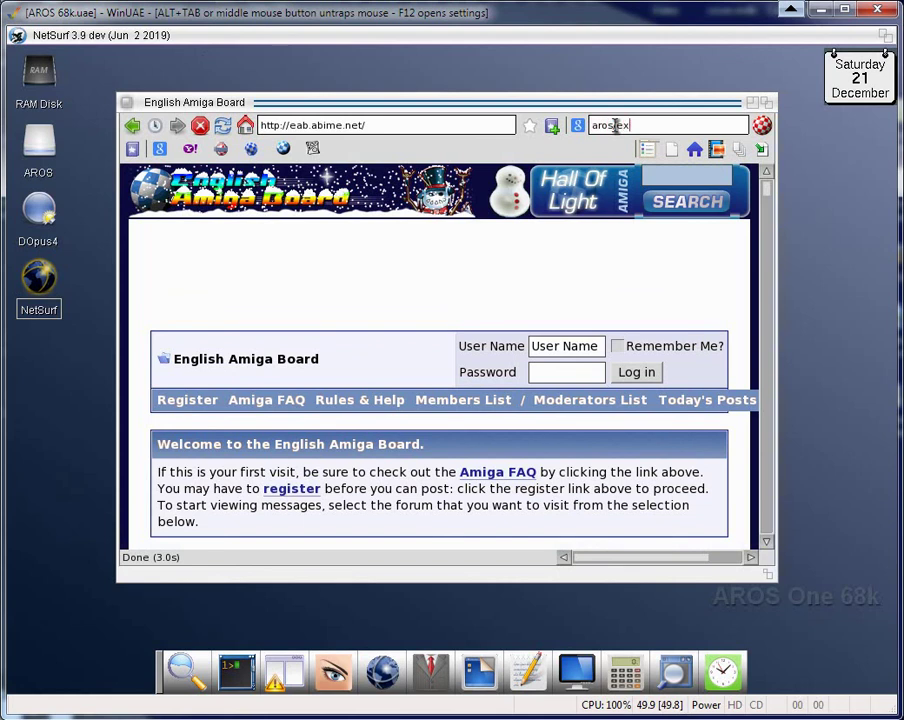
Search Google for aros/exec, open the AROS Exec result, and look through the forum's recent topics and boards.
key("Return")
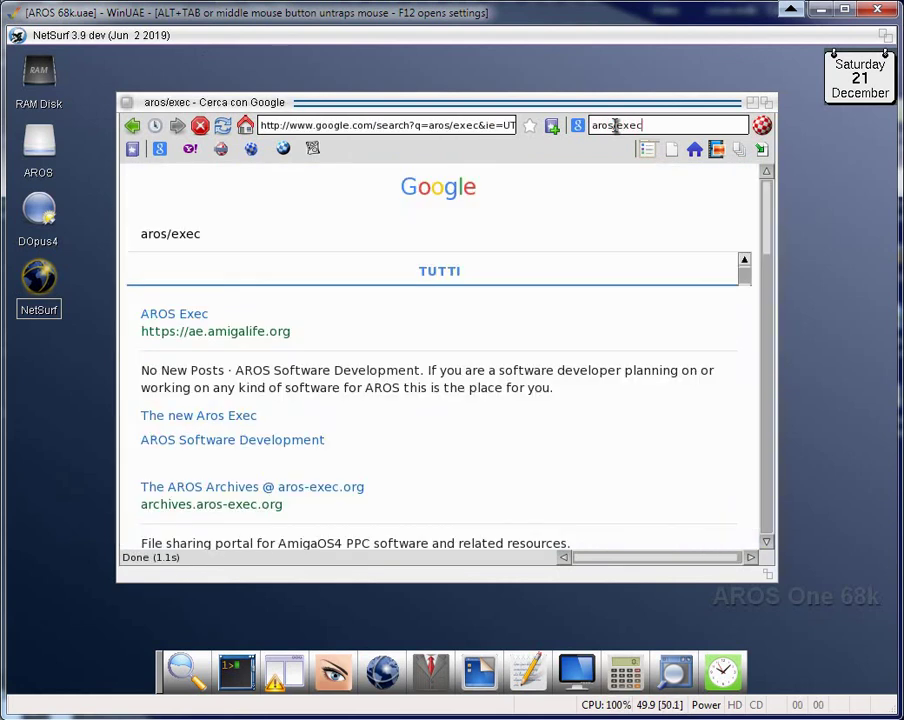
left_click(172, 318)
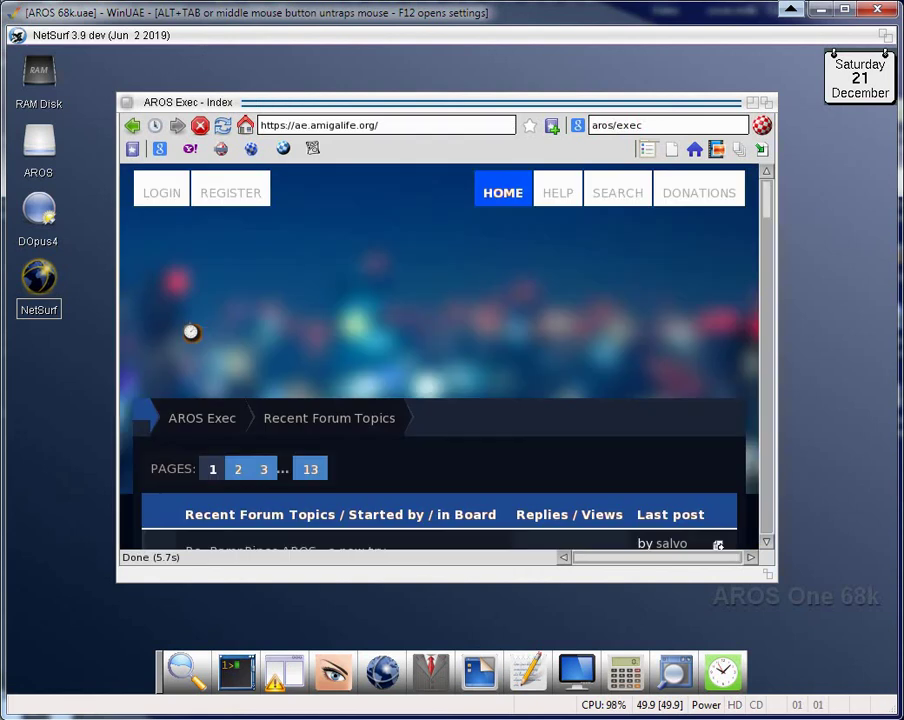
scroll(454, 339, "down", 5)
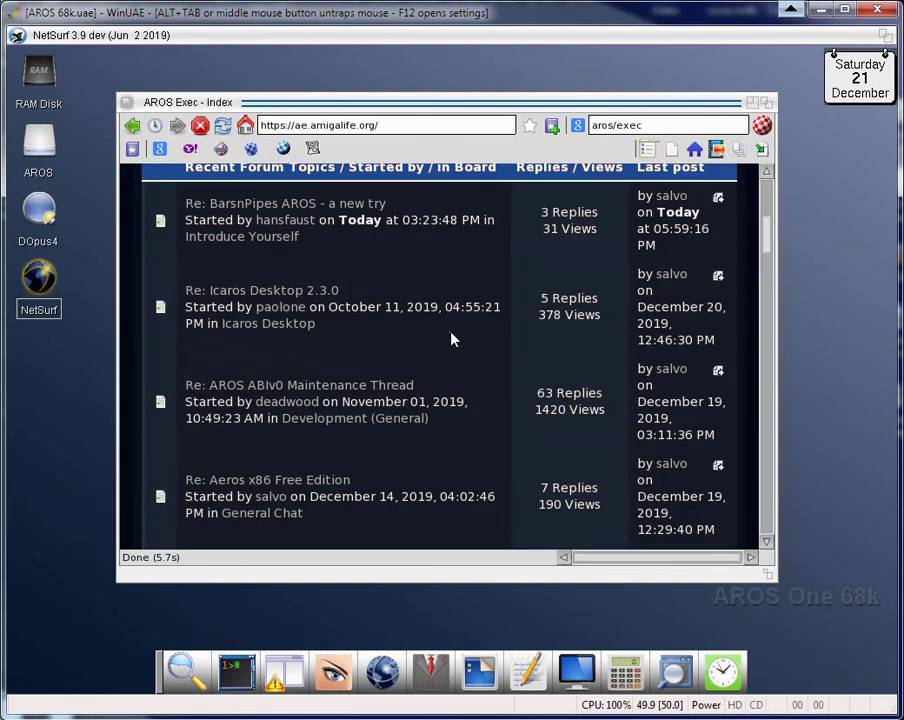
scroll(460, 327, "down", 10)
scroll(460, 327, "down", 10)
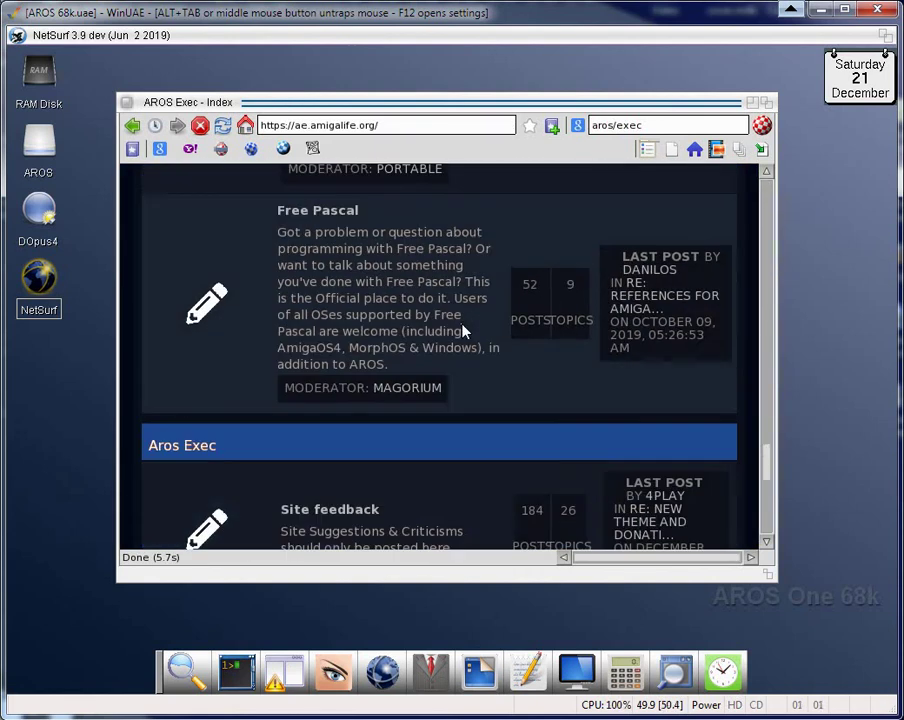
scroll(540, 390, "up", 8)
scroll(557, 399, "up", 12)
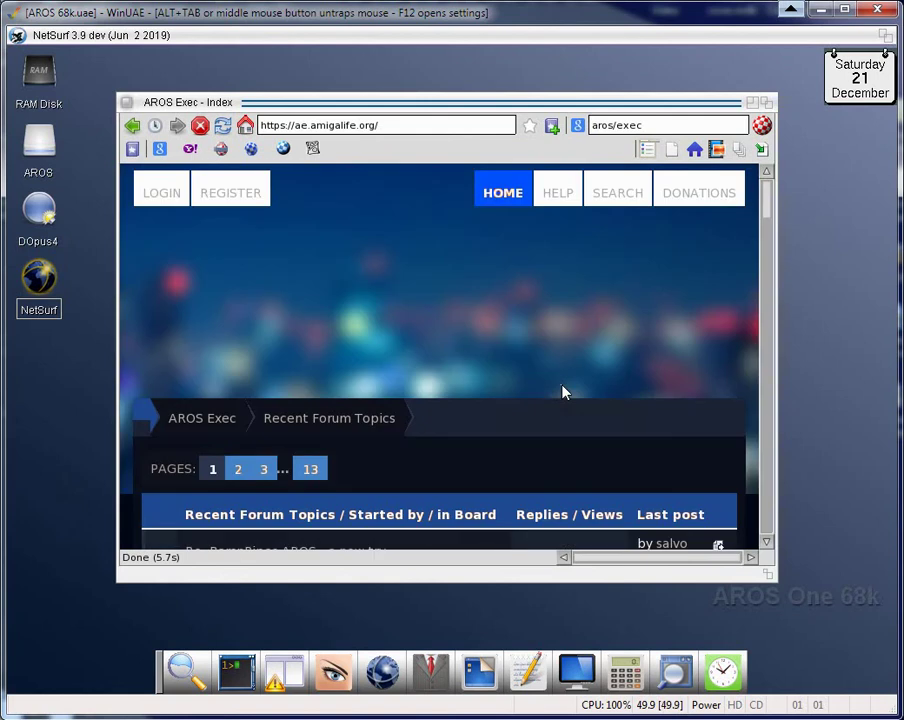
scroll(565, 392, "down", 3)
scroll(563, 386, "up", 4)
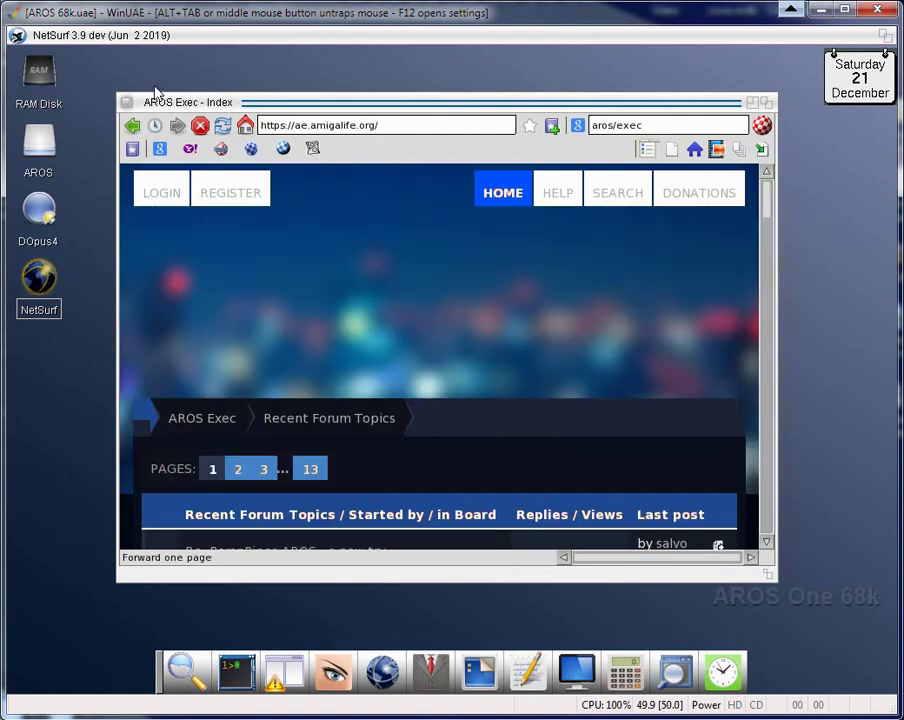
Close the NetSurf window and release the mouse from the emulator.
left_click(125, 103)
middle_click(390, 316)
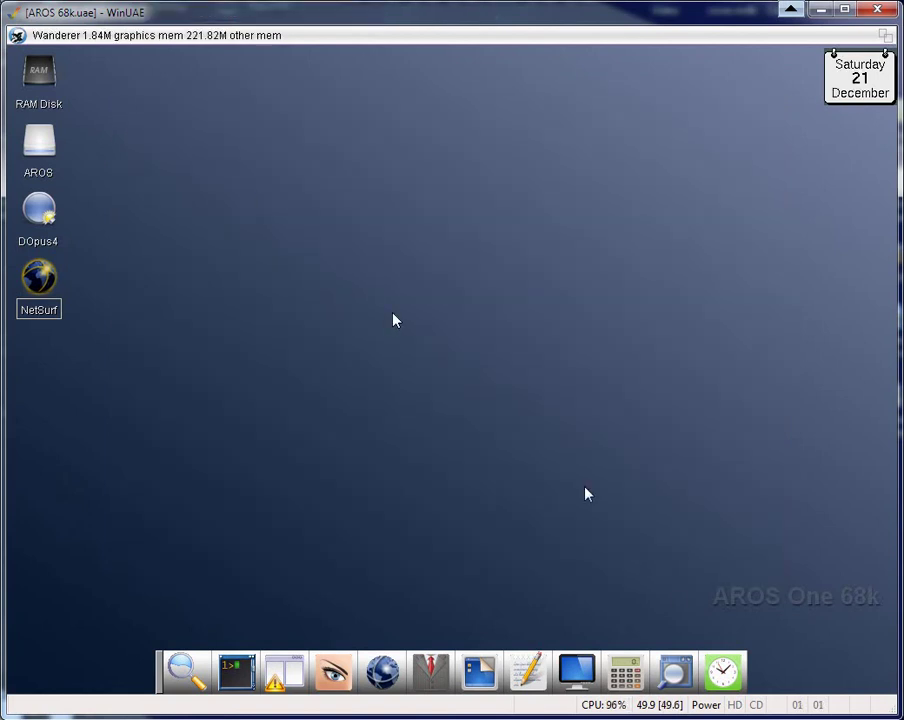